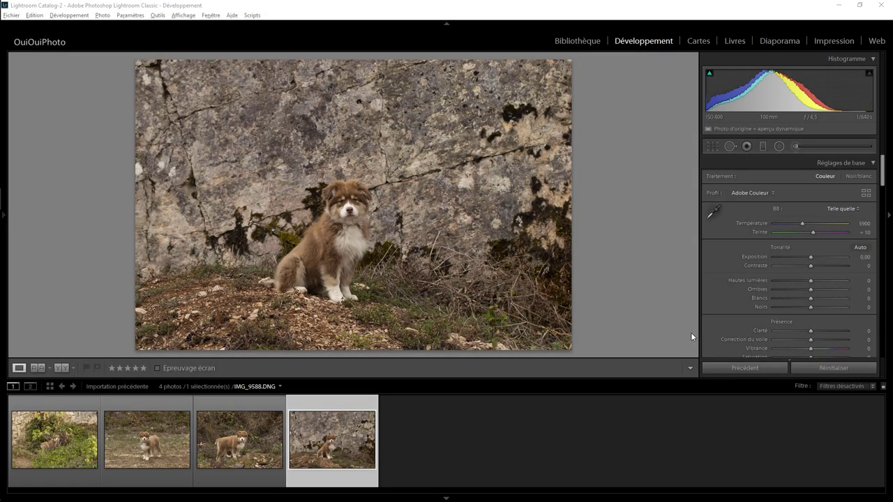
Compare the bushes, standing, dry-brush and rock-wall puppy photos, then pick the standing puppy (IMG_9673.DNG).
click(85, 449)
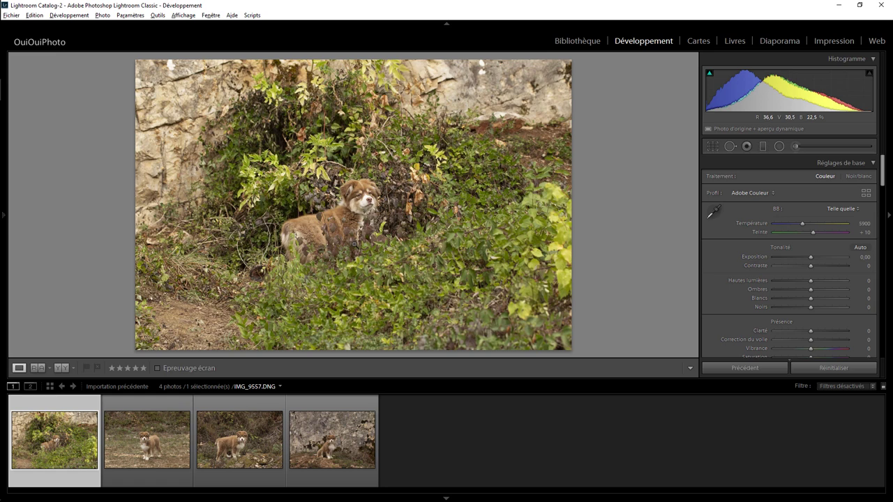
click(159, 449)
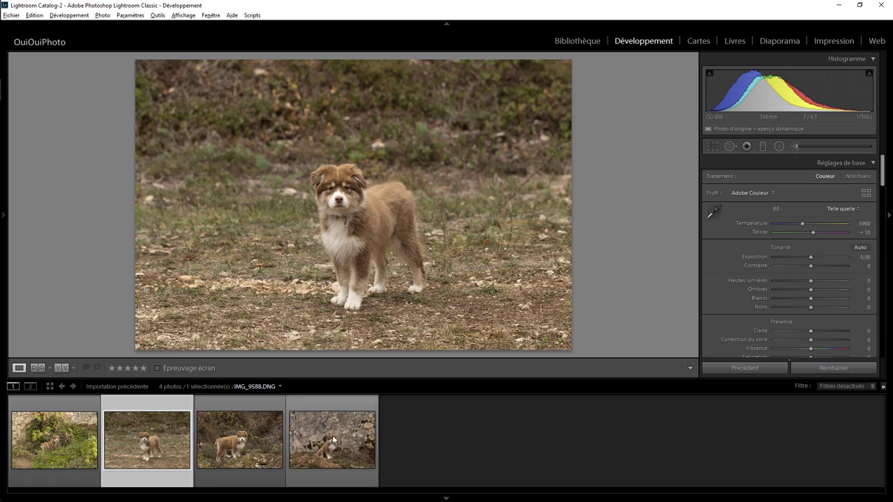
click(68, 435)
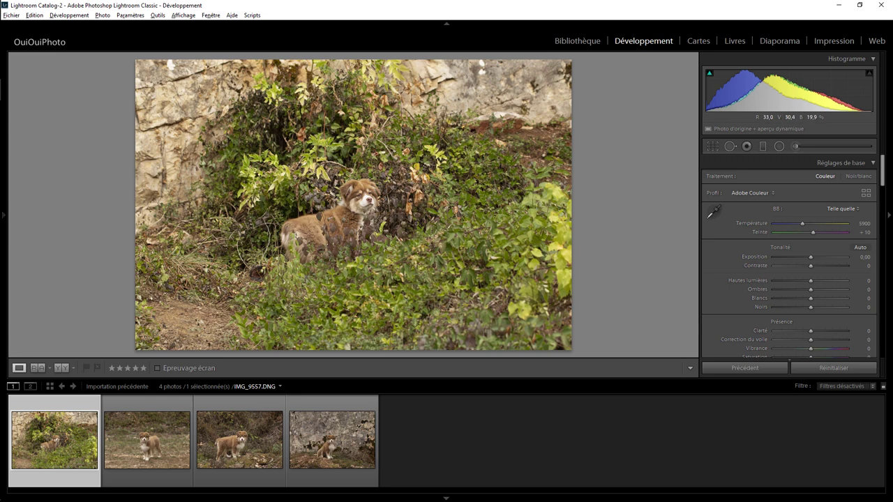
click(153, 446)
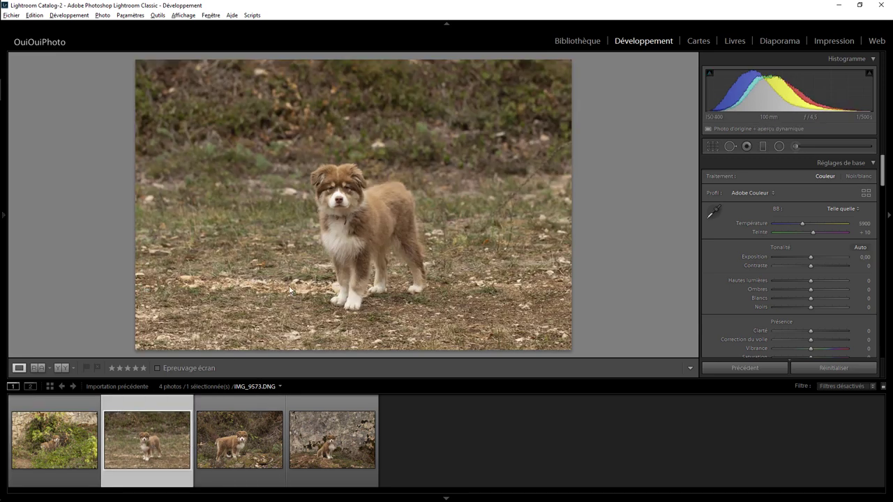
click(239, 448)
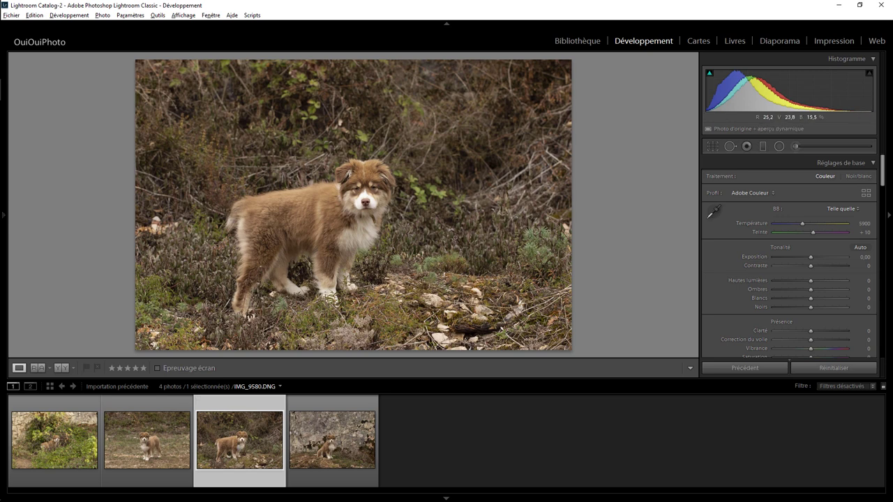
click(342, 439)
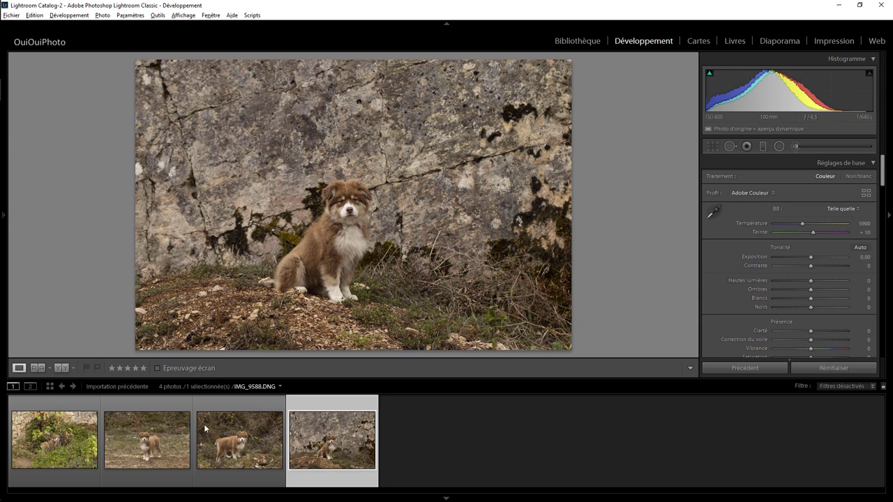
click(164, 441)
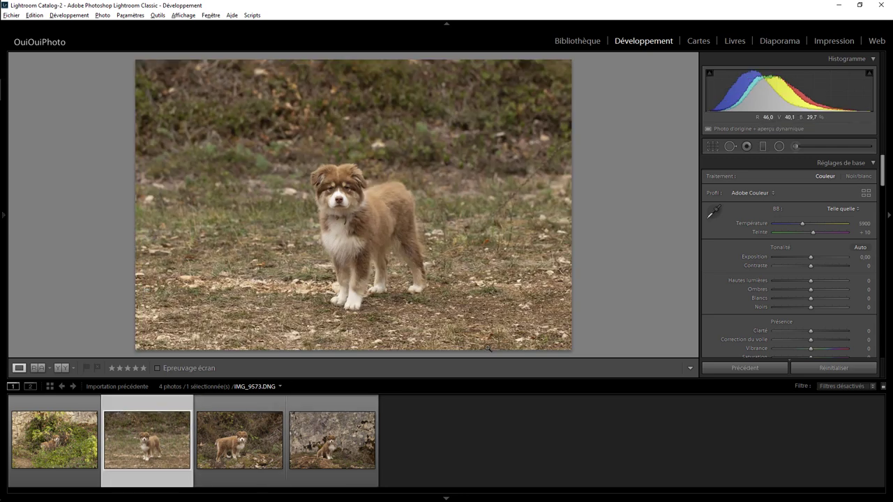
Hide the filmstrip and crop the standing puppy from the top-right corner, repositioning and reapplying the crop.
click(447, 498)
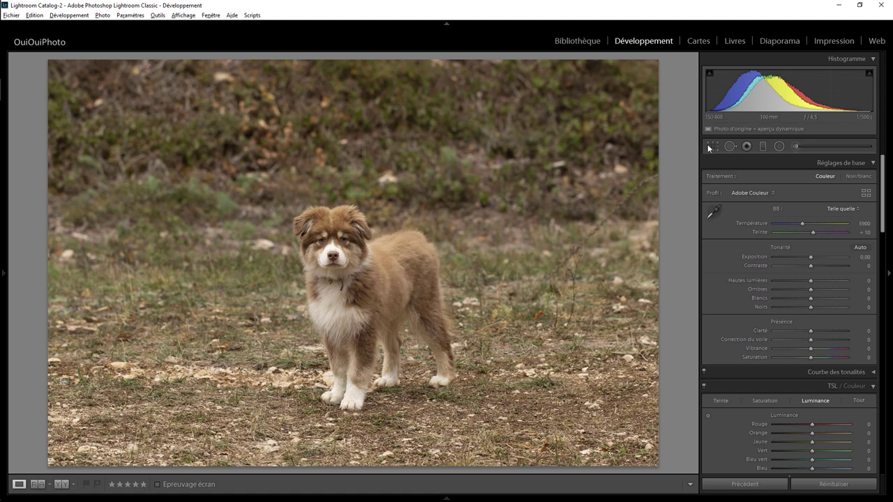
click(711, 146)
drag(659, 61, 605, 88)
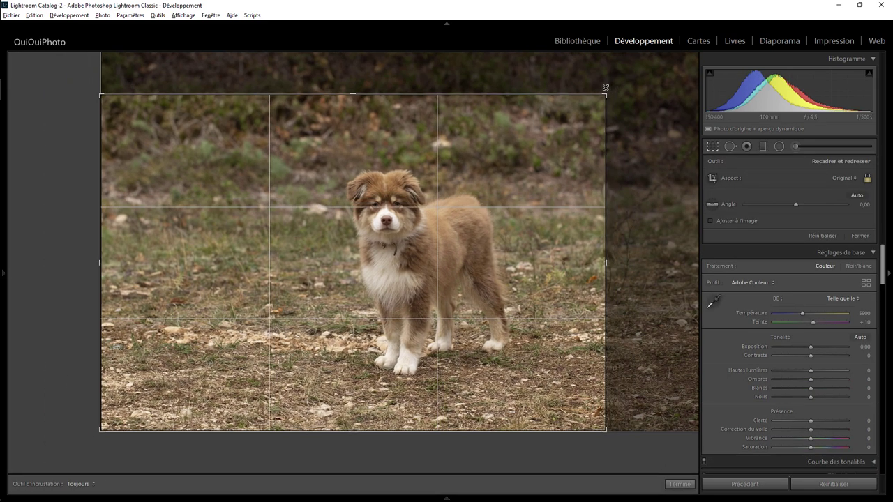
drag(434, 244, 424, 242)
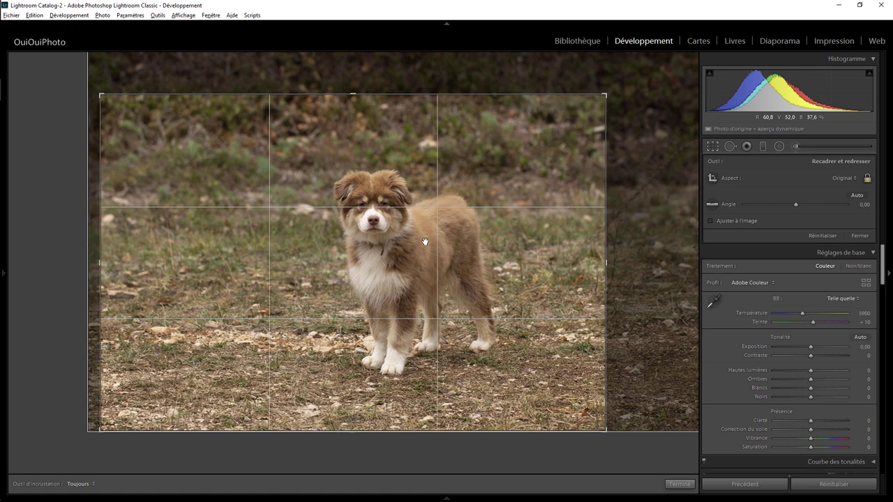
key(Return)
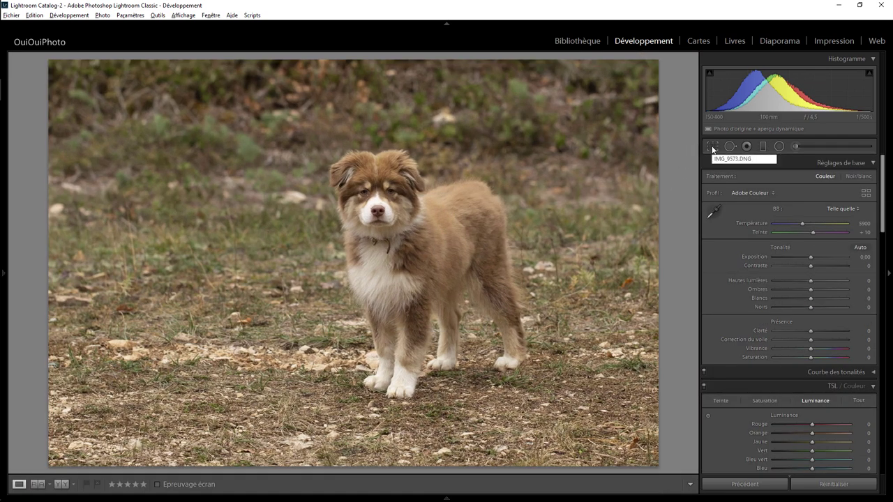
click(712, 145)
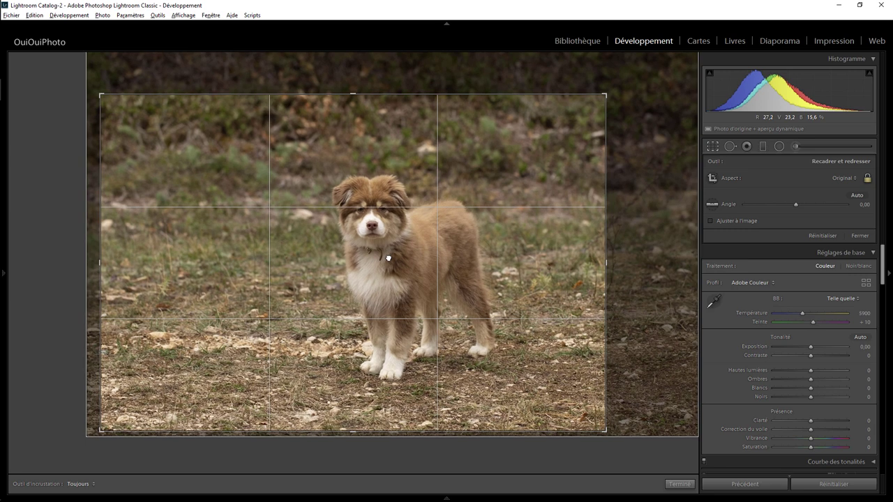
key(Return)
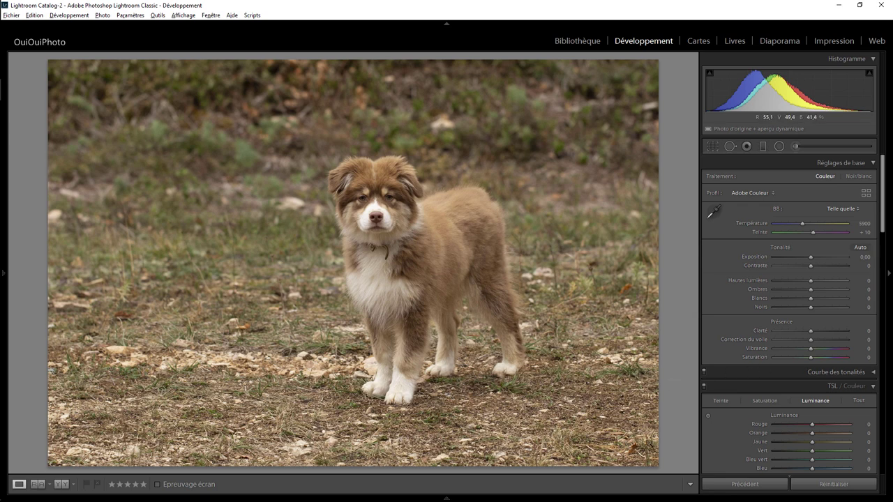
Keep overall clarity at 0 and paint an adjustment brush over the puppy with clarity +32.
drag(810, 331, 830, 329)
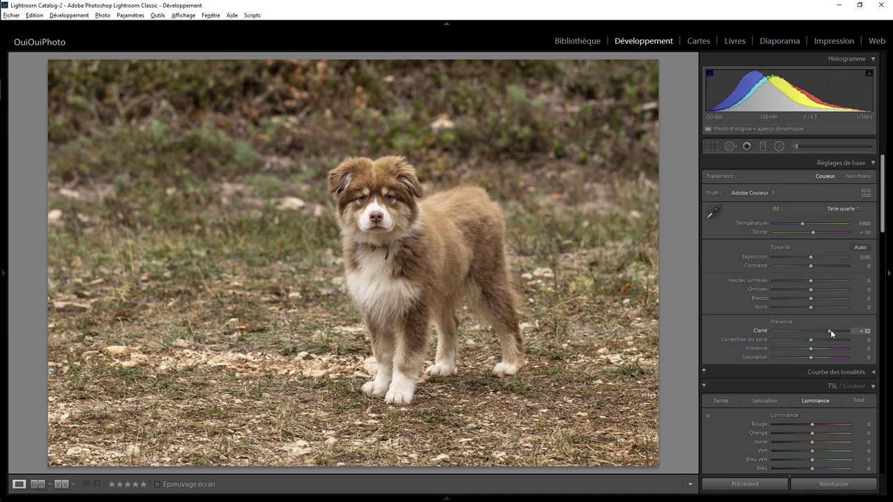
double_click(825, 331)
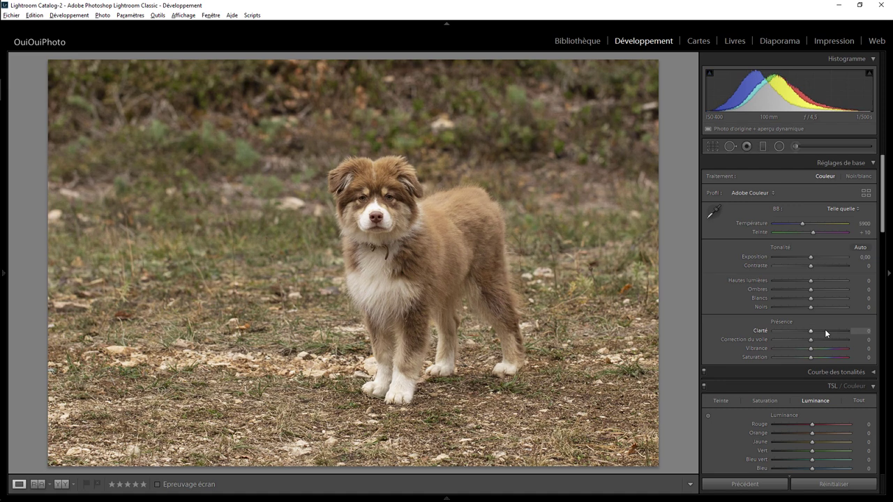
click(795, 148)
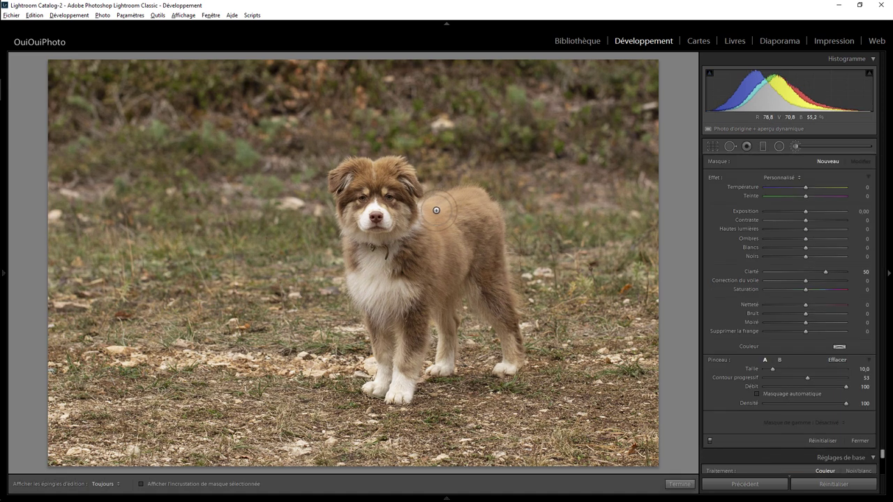
drag(470, 205, 393, 242)
key(h)
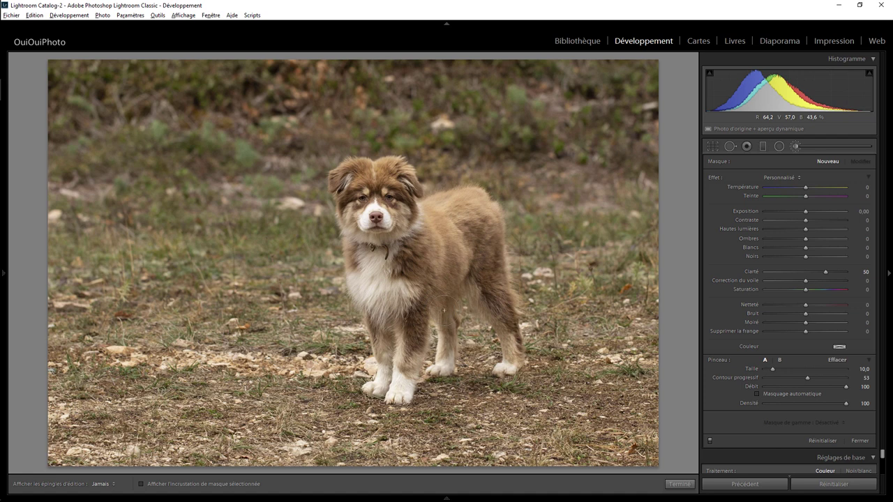
drag(363, 215, 437, 226)
click(814, 272)
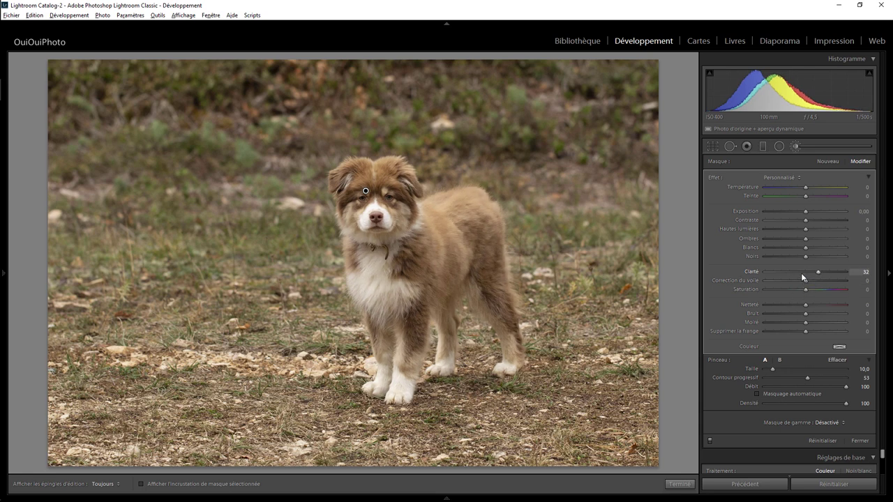
Set contrast to +22, white balance from the fur (5150, tint +6), and vibrance to +27.
click(860, 441)
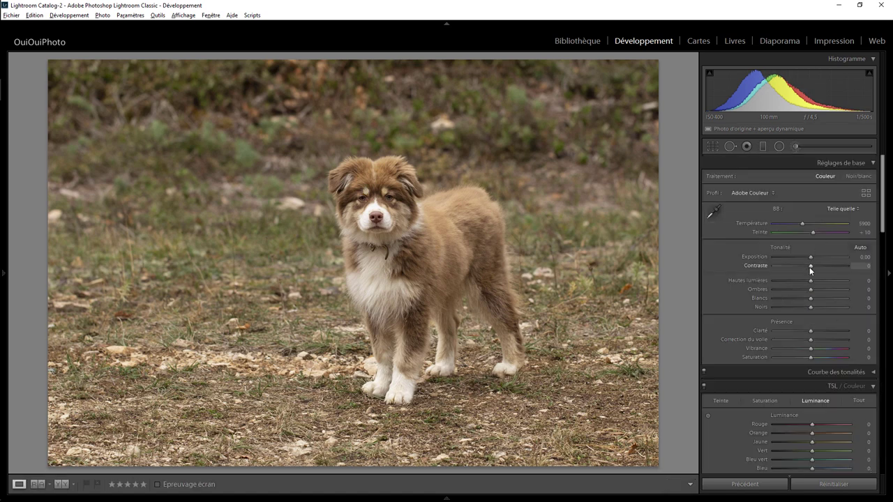
drag(811, 266, 817, 266)
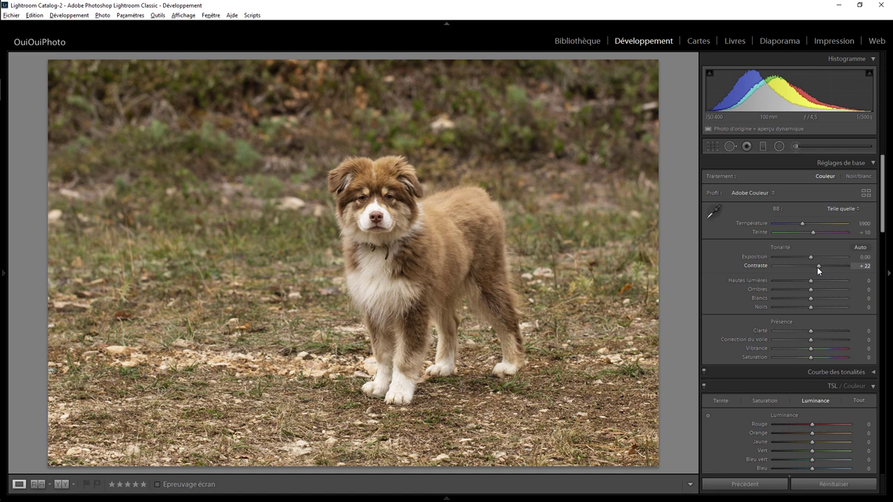
click(716, 210)
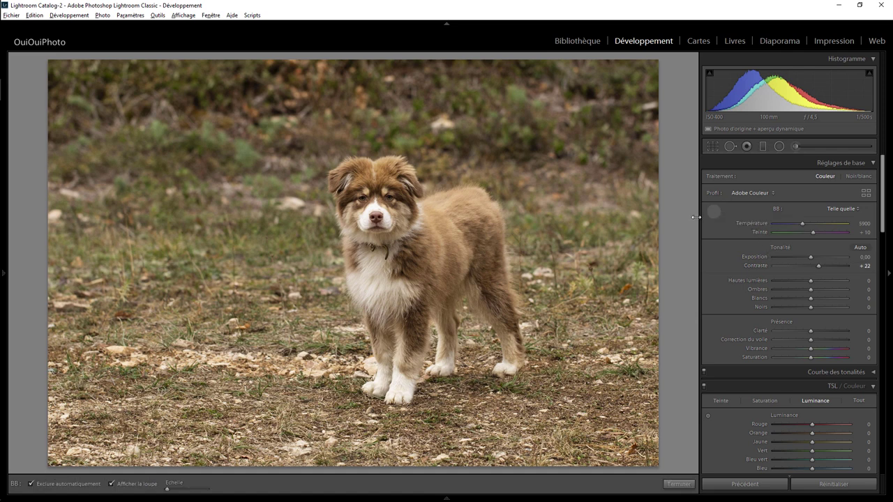
click(371, 207)
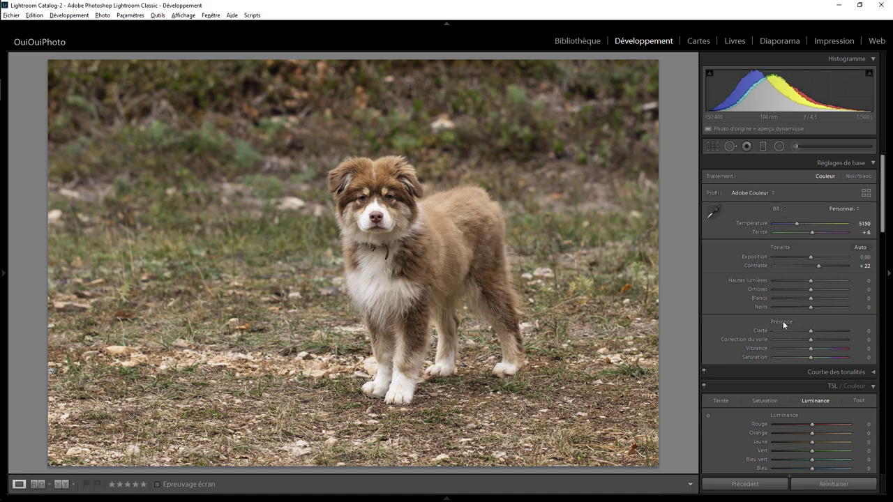
drag(810, 350, 821, 351)
drag(883, 214, 888, 439)
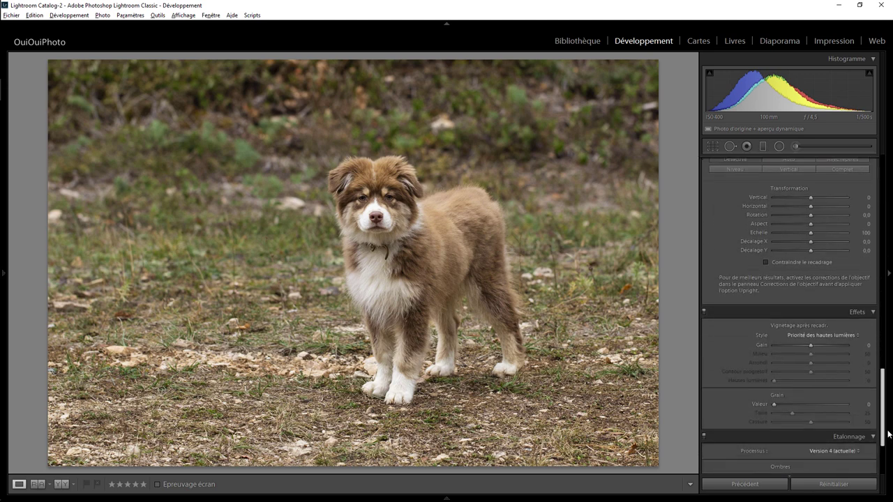
Add a post-crop vignette with amount -20 and midpoint 32, then zoom in on the puppy's face.
drag(809, 331, 794, 332)
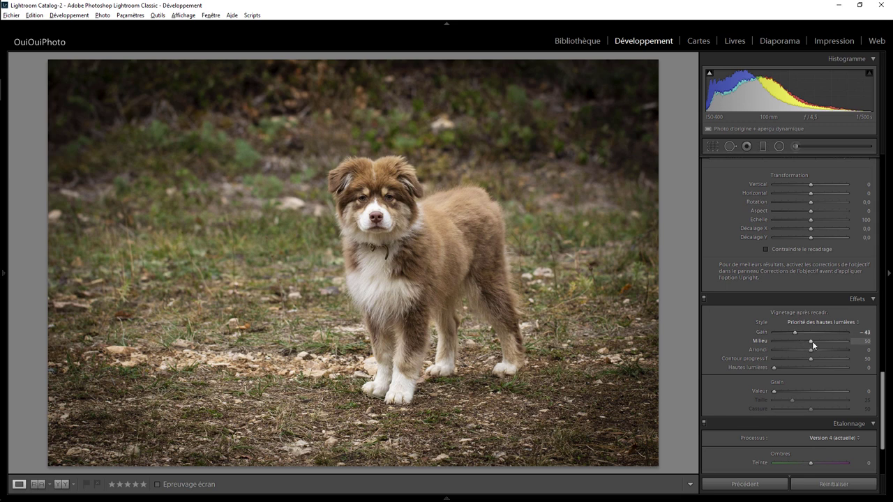
drag(806, 341, 803, 333)
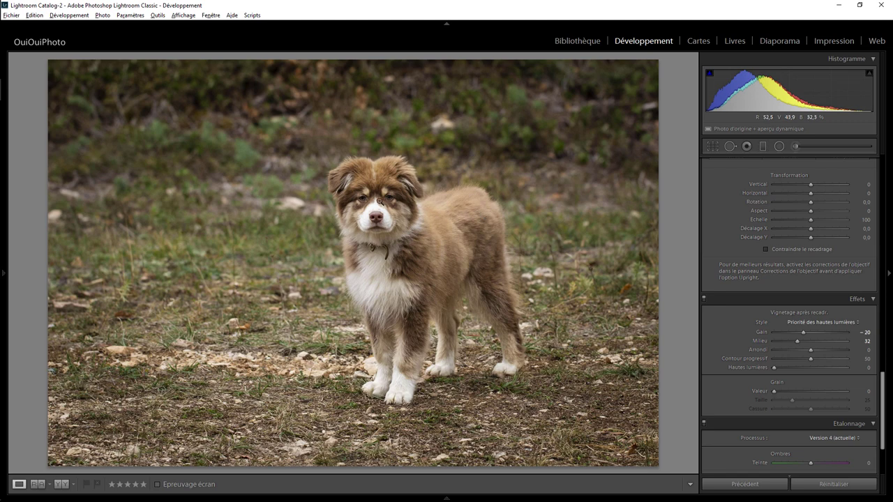
click(375, 202)
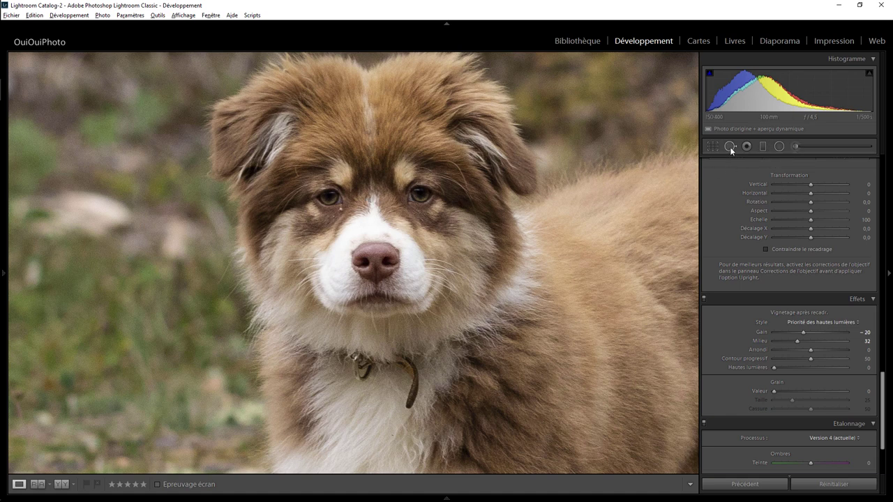
Heal two small marks beside the puppy's eye with size-13 Heal spots, moving one source to cleaner fur.
click(730, 146)
scroll(340, 213, down, 5)
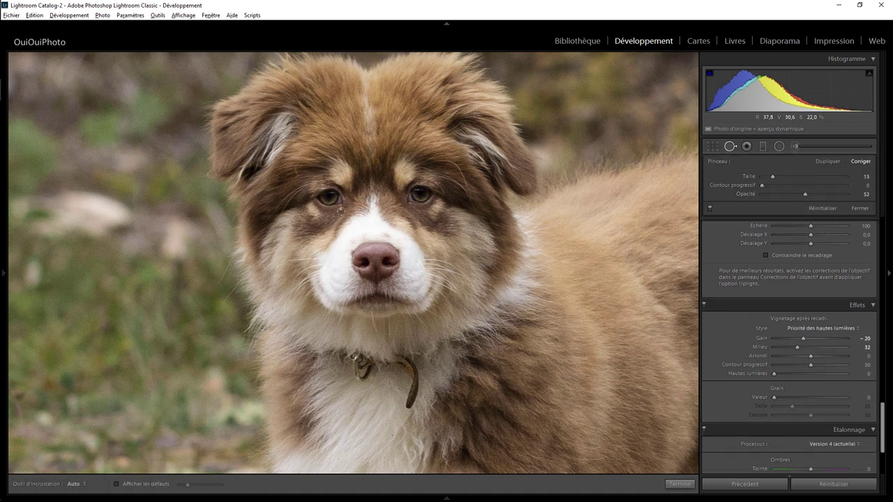
click(340, 210)
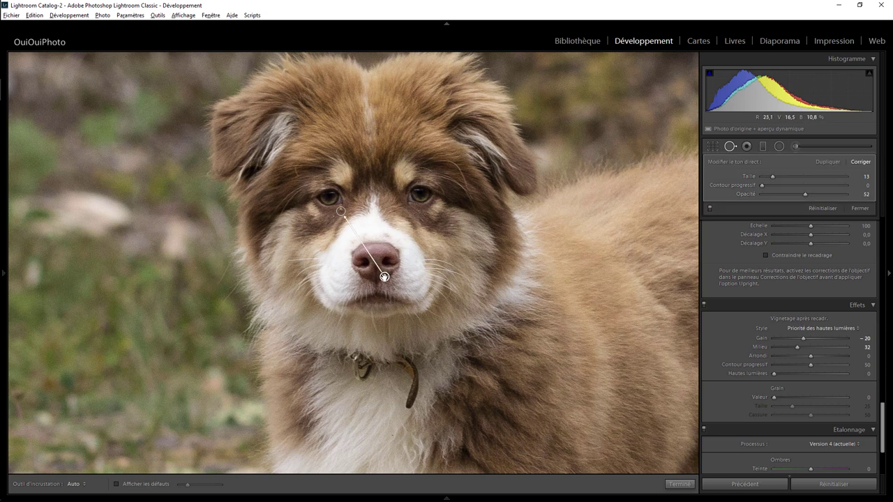
drag(385, 277, 327, 216)
mouse_move(341, 209)
mouse_down()
mouse_move(255, 189)
mouse_move(325, 219)
mouse_up()
click(679, 483)
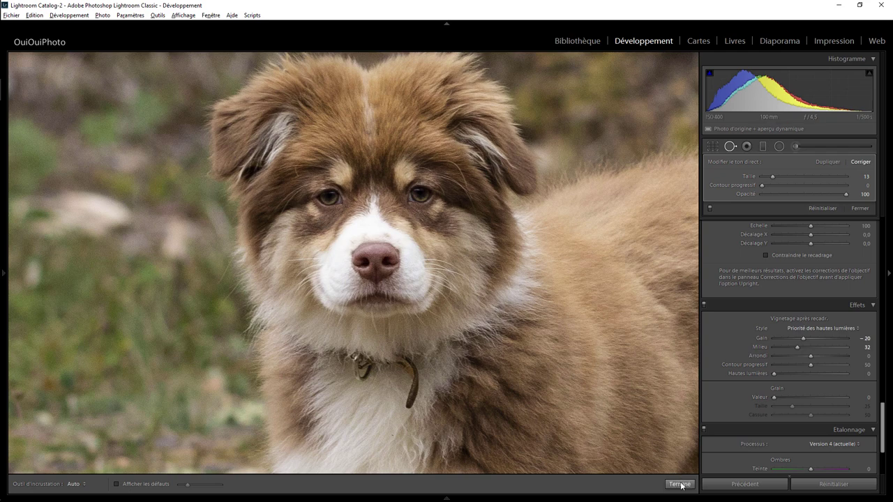
click(382, 186)
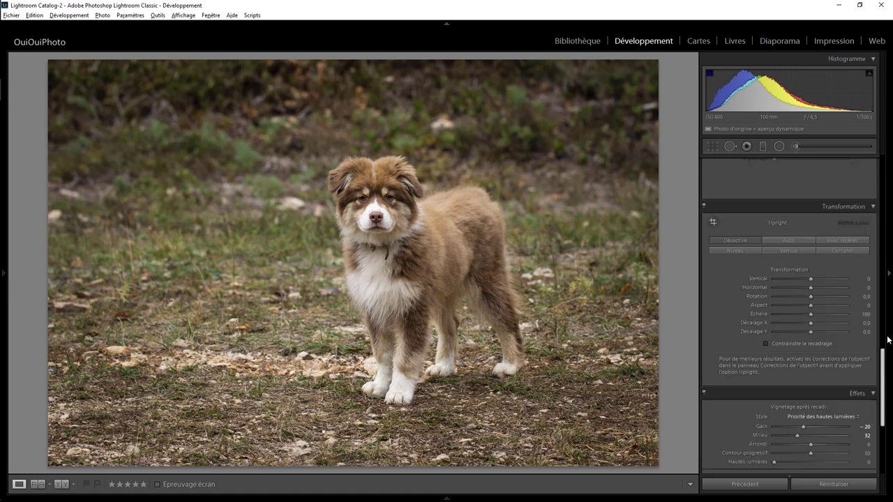
Ease contrast from +22 to +8 and raise exposure to +0.22.
drag(883, 405, 883, 186)
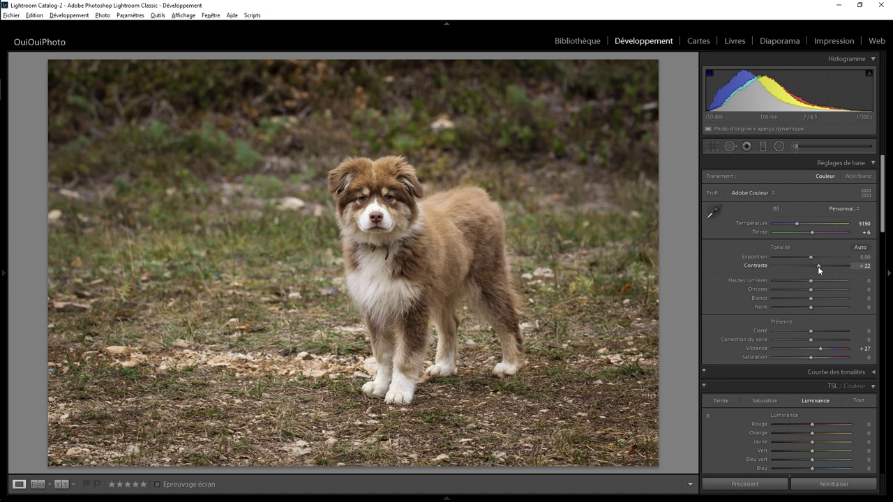
drag(818, 266, 812, 267)
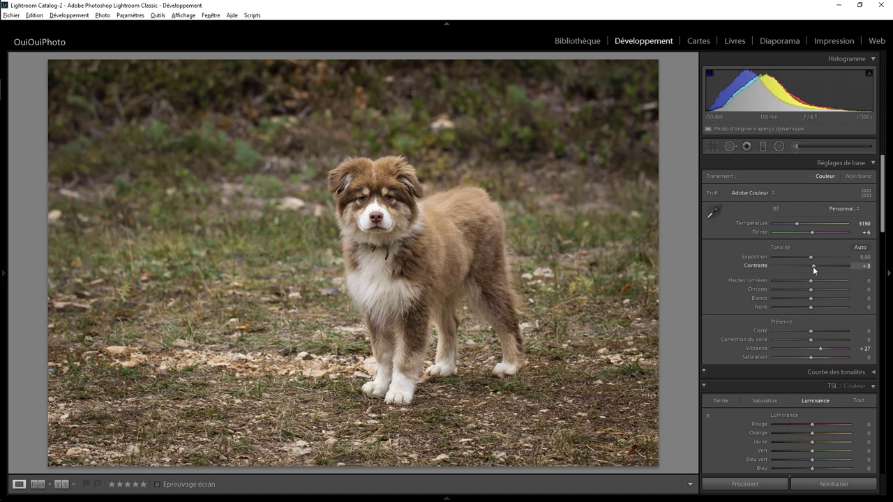
drag(810, 257, 808, 257)
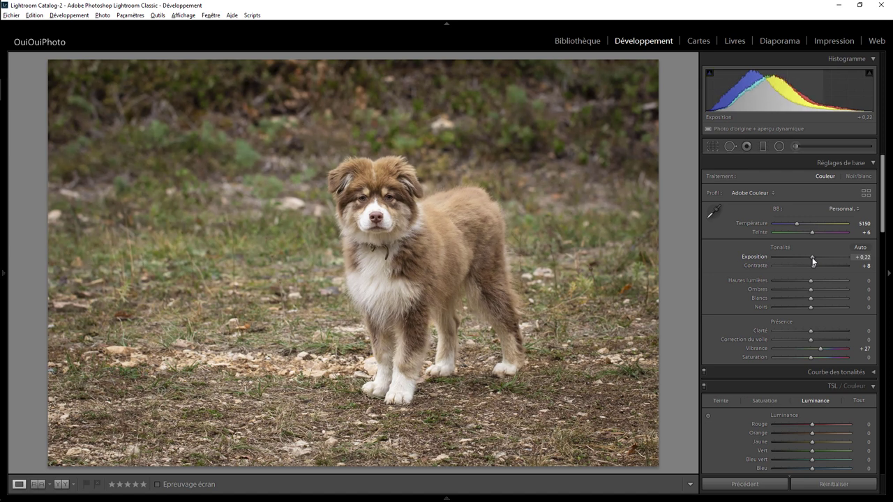
Add a radial filter over the puppy's eyes with clarity 0 and exposure +0.44.
click(779, 146)
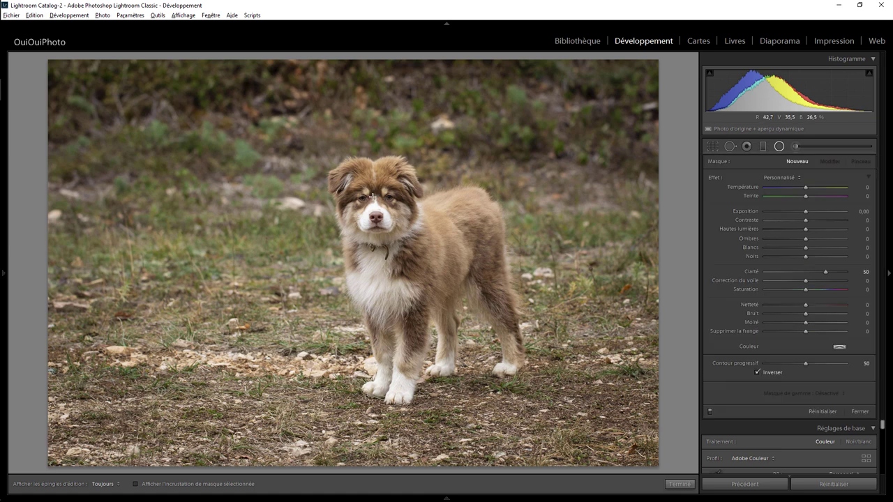
drag(373, 197, 404, 211)
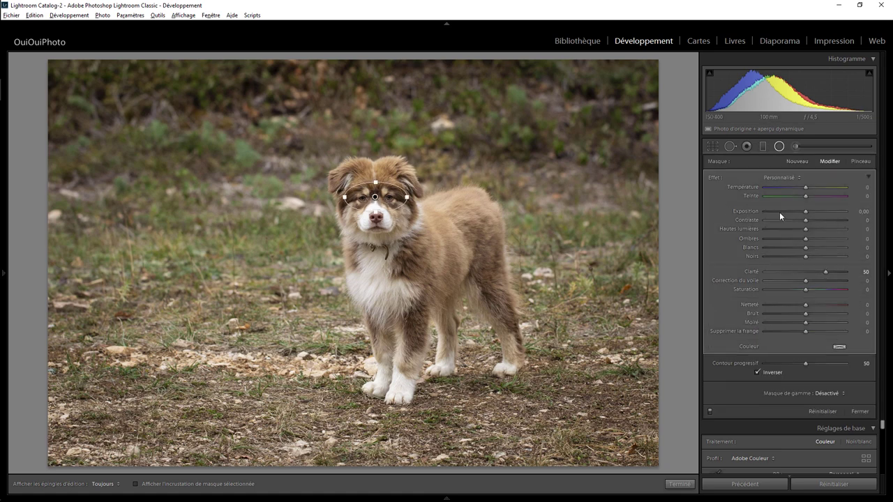
double_click(715, 176)
drag(804, 213, 809, 214)
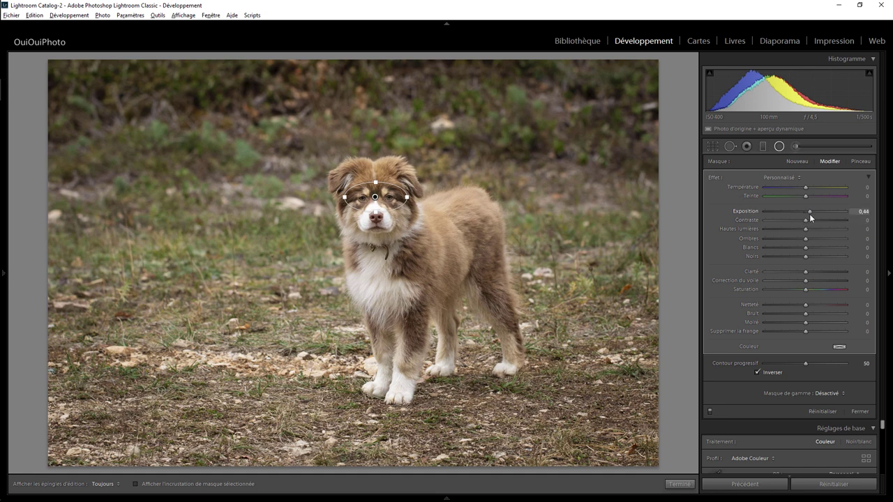
click(679, 484)
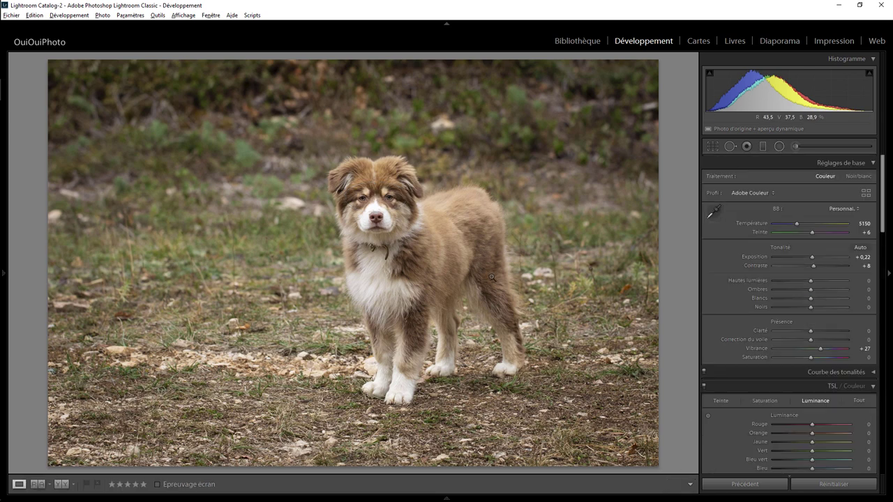
click(712, 146)
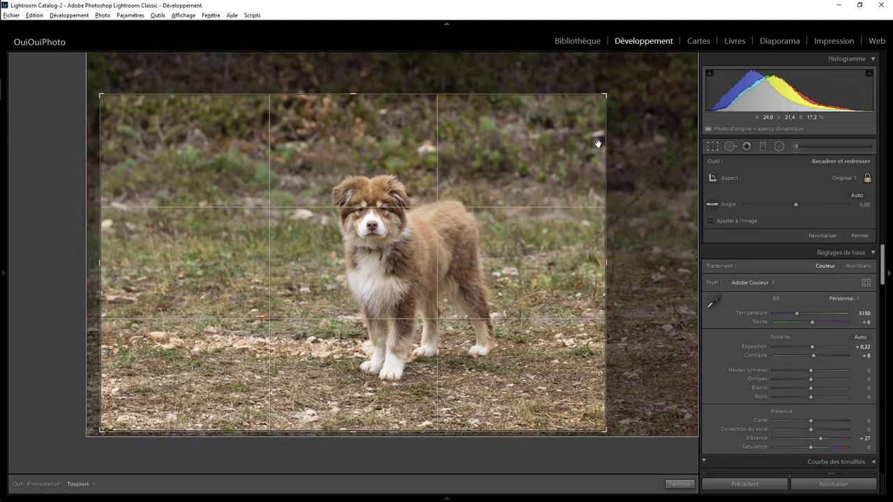
Tighten the crop from the top-right corner, reposition the puppy, then shift it slightly left.
drag(606, 94, 592, 103)
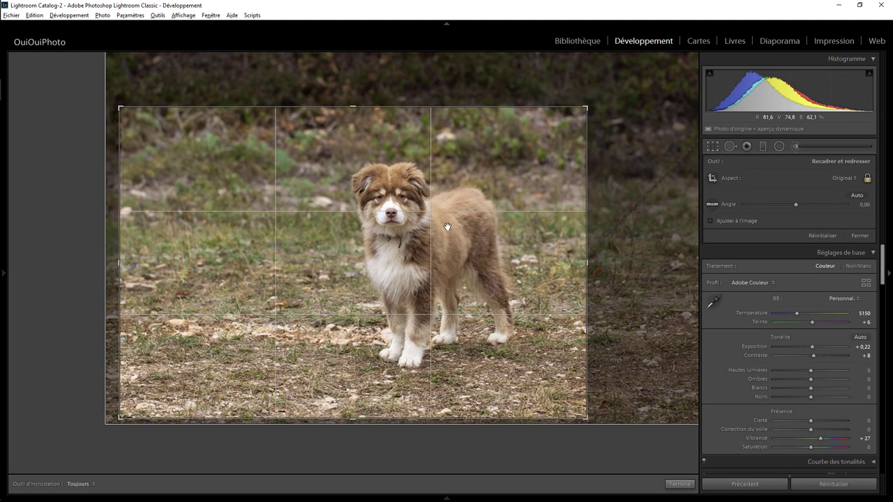
drag(444, 227, 440, 238)
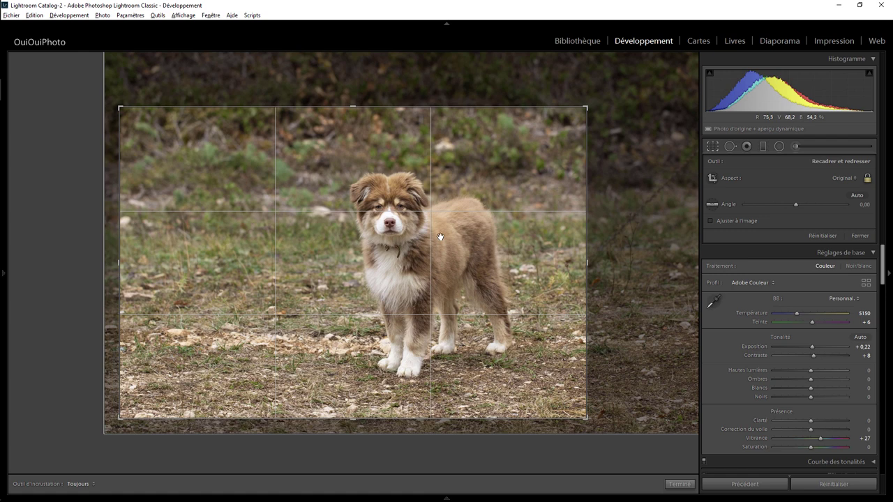
key(Return)
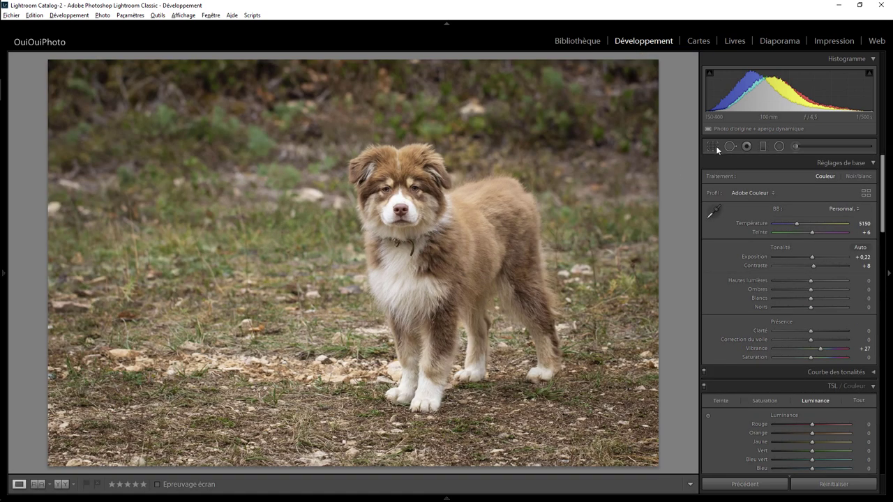
click(713, 145)
drag(412, 246, 405, 246)
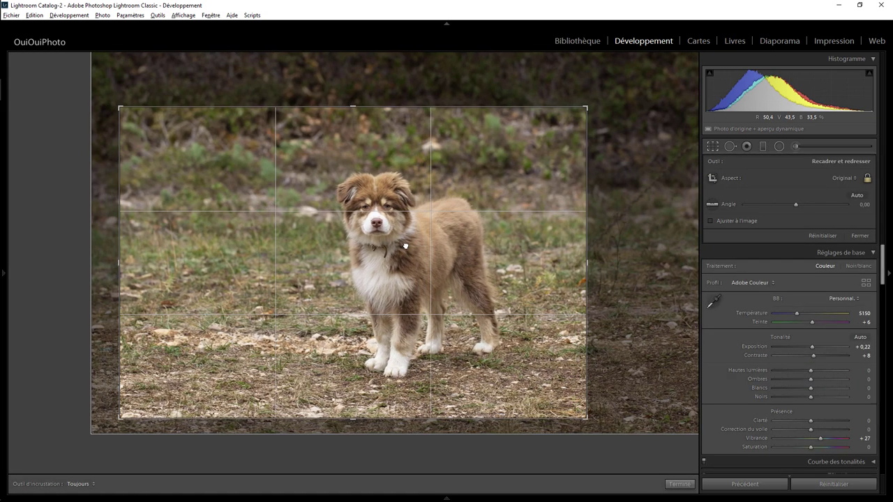
key(Return)
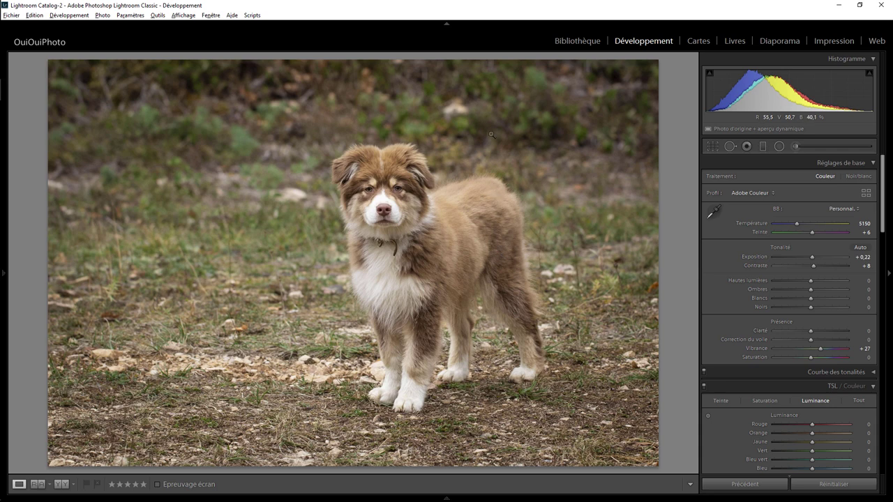
Heal three bright background patches with size-78 spots, moving the right-hand patch's source to better grass.
click(728, 148)
scroll(454, 107, up, 3)
scroll(454, 108, up, 4)
click(454, 108)
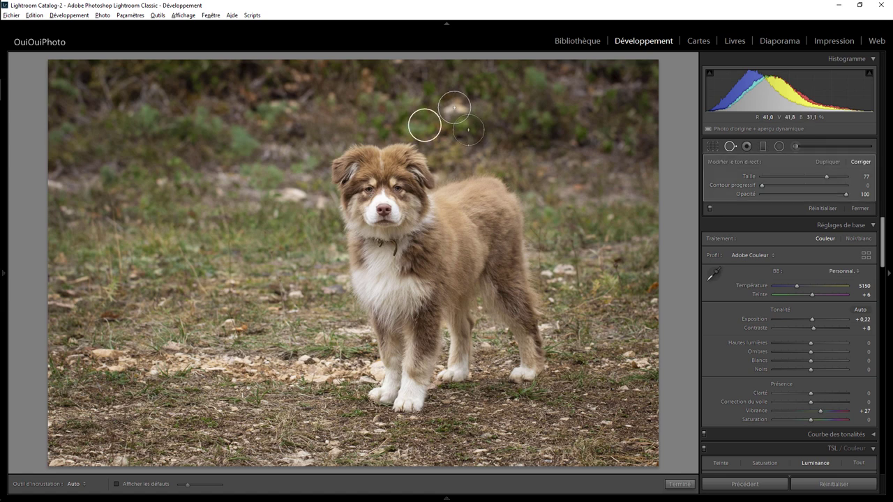
click(293, 197)
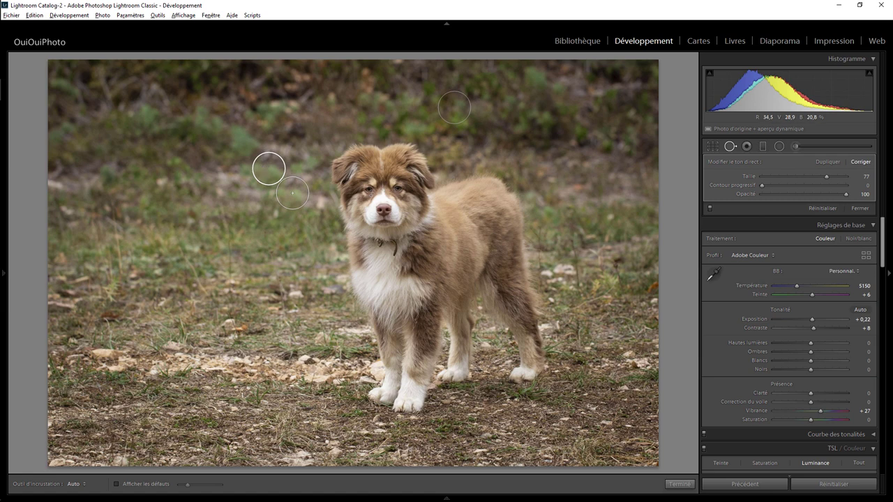
click(560, 271)
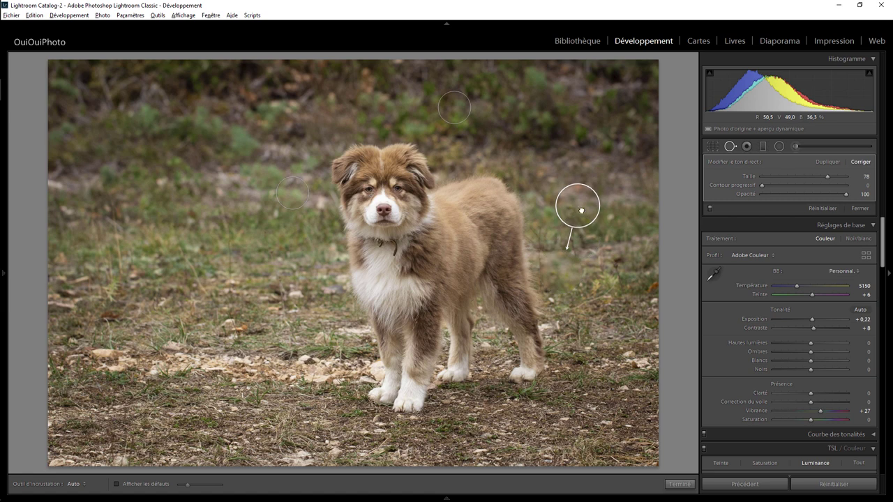
mouse_move(578, 205)
mouse_down()
mouse_move(627, 274)
mouse_move(621, 267)
mouse_move(646, 266)
mouse_up()
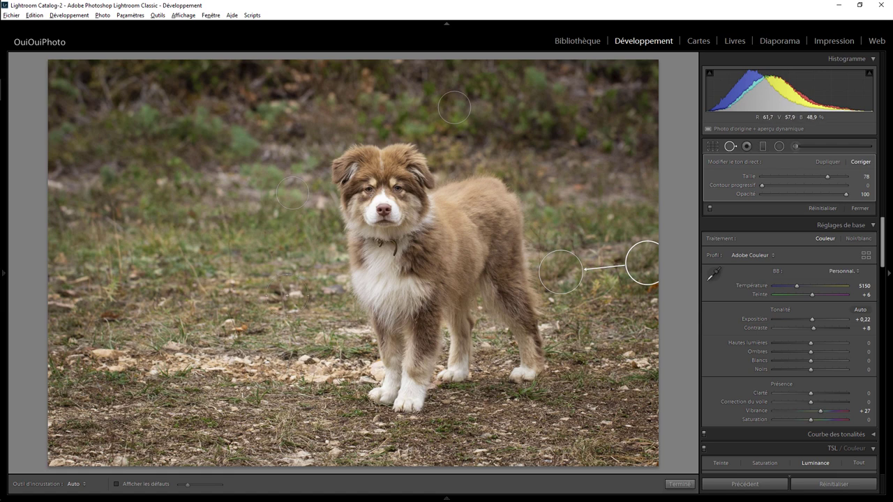
click(671, 484)
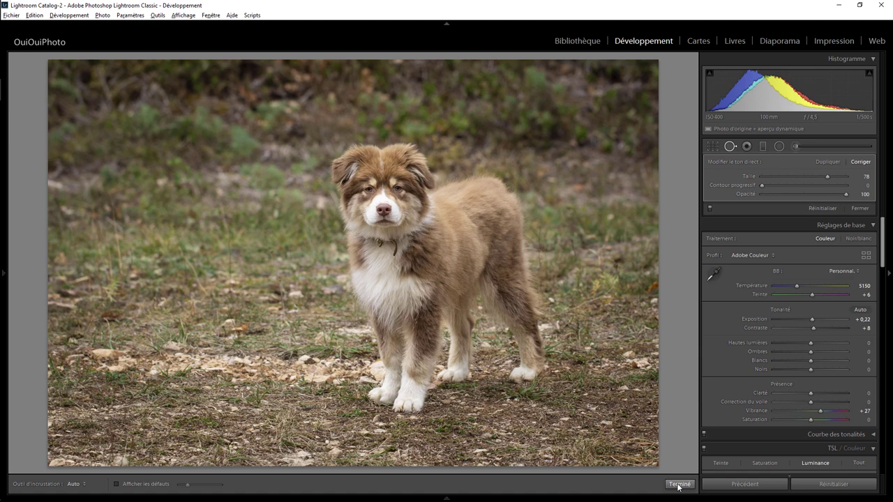
Zoom to 1:1 on the collar and paint Spot Removal heals over the collar tag and hanging tag.
click(390, 244)
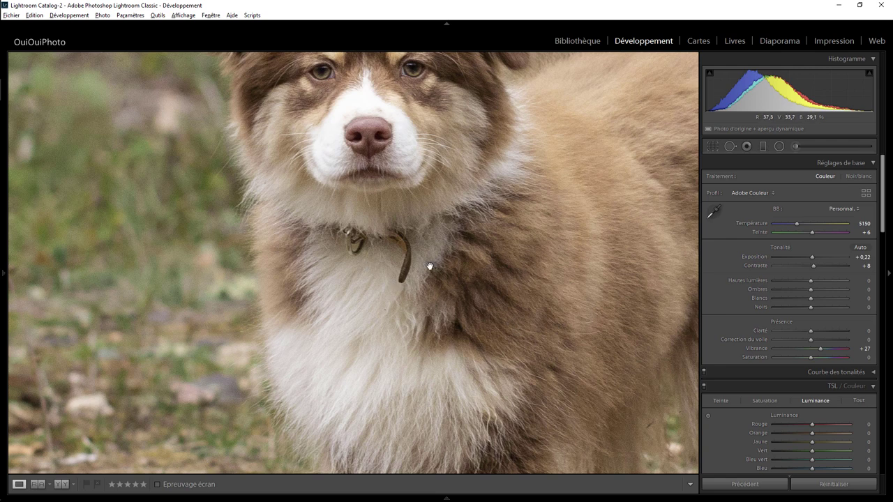
click(729, 146)
scroll(404, 244, down, 3)
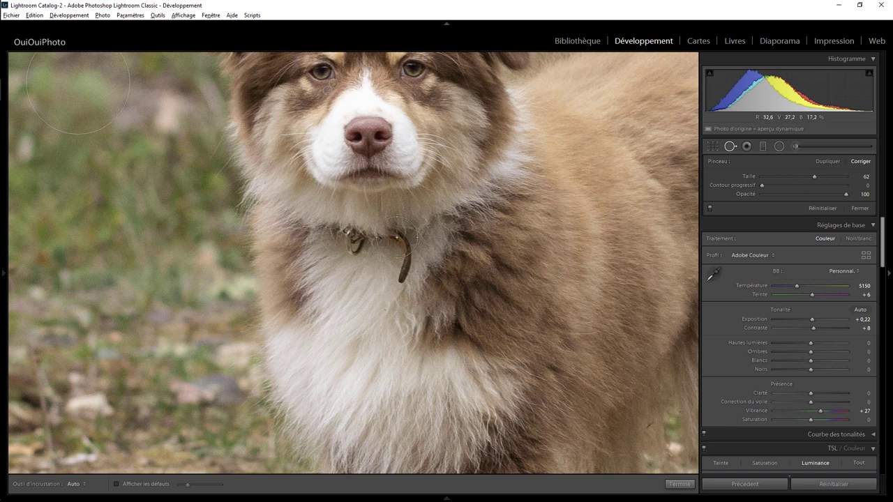
scroll(396, 237, down, 1)
mouse_move(399, 235)
mouse_down()
mouse_move(438, 244)
mouse_move(440, 219)
mouse_up()
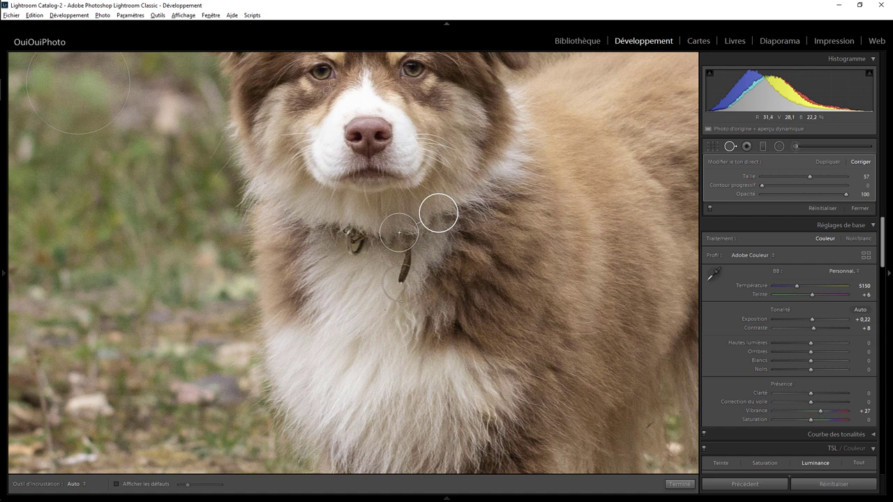
drag(399, 282, 407, 244)
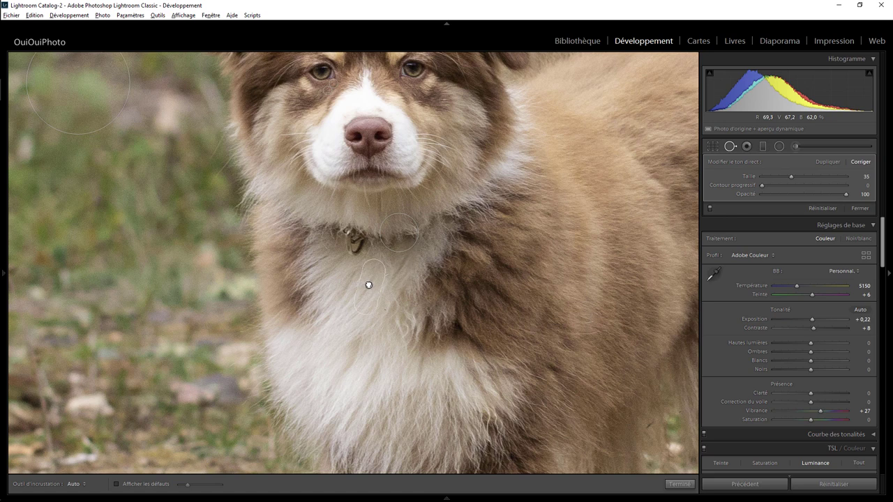
Heal the collar band at the throat, move another heal onto the collar, and set opacity to 29%.
click(367, 285)
mouse_move(376, 234)
mouse_down()
mouse_move(438, 217)
mouse_move(290, 231)
mouse_move(302, 235)
mouse_up()
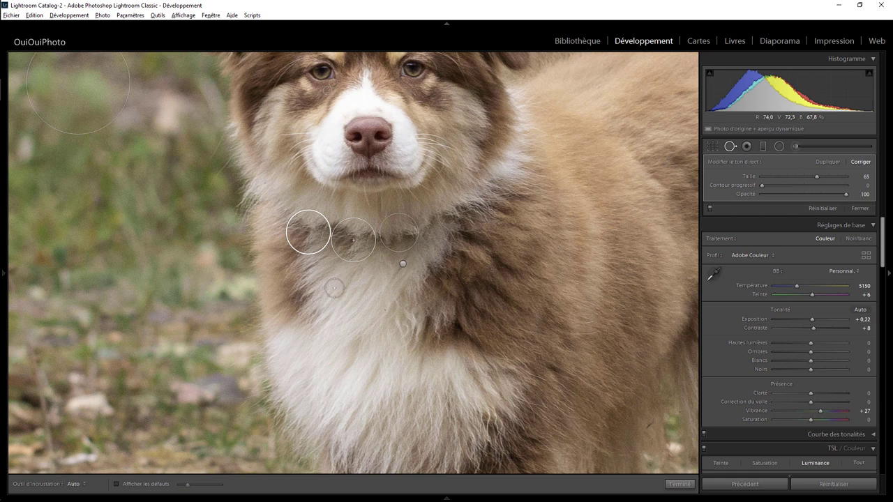
click(339, 281)
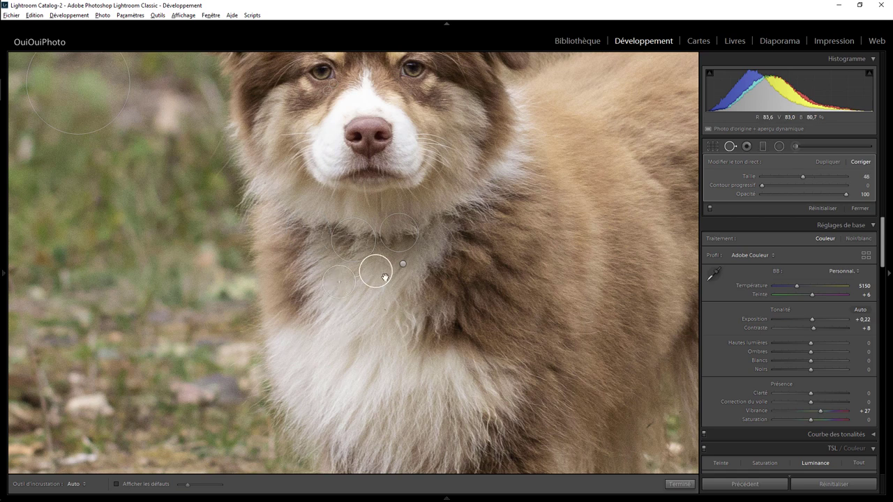
drag(330, 288, 336, 247)
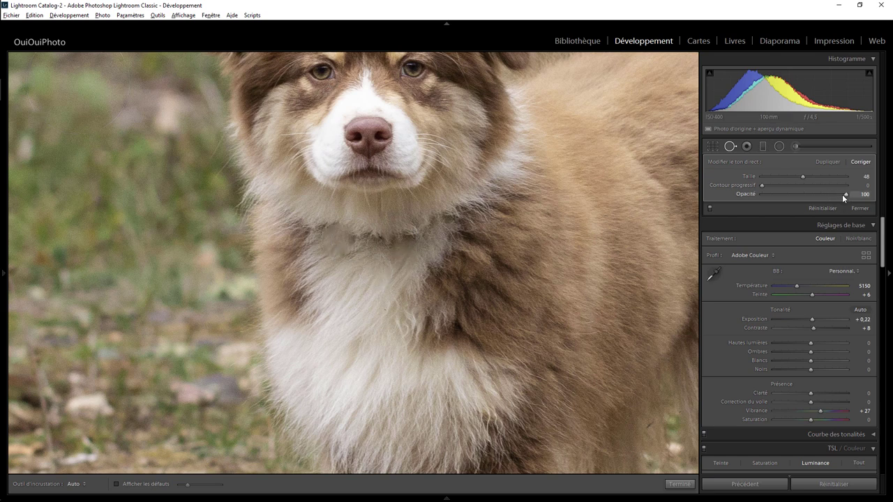
drag(842, 194, 801, 193)
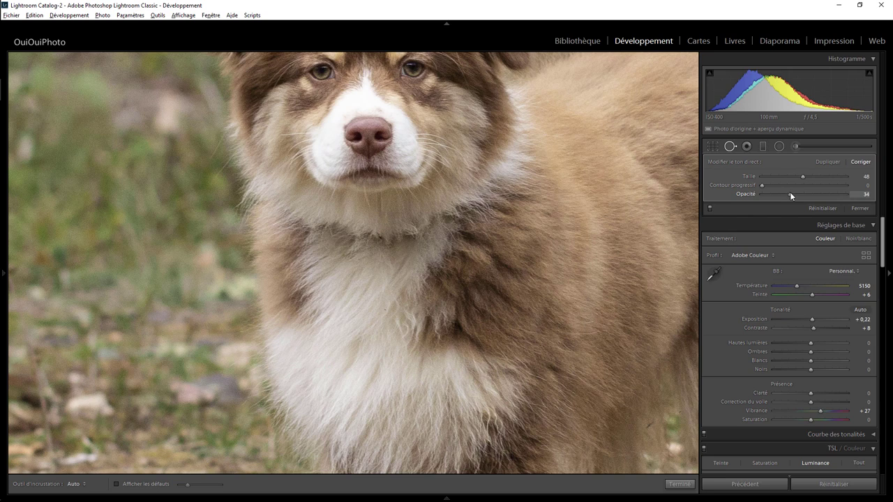
drag(785, 195, 786, 193)
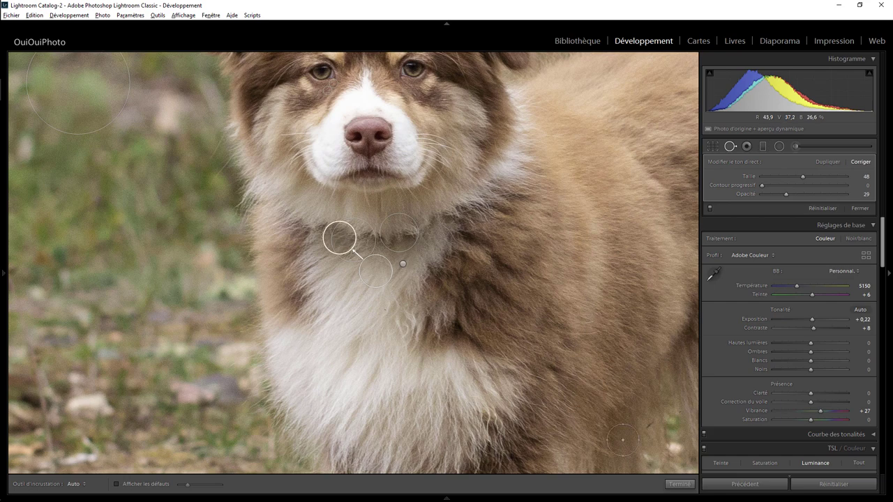
click(673, 484)
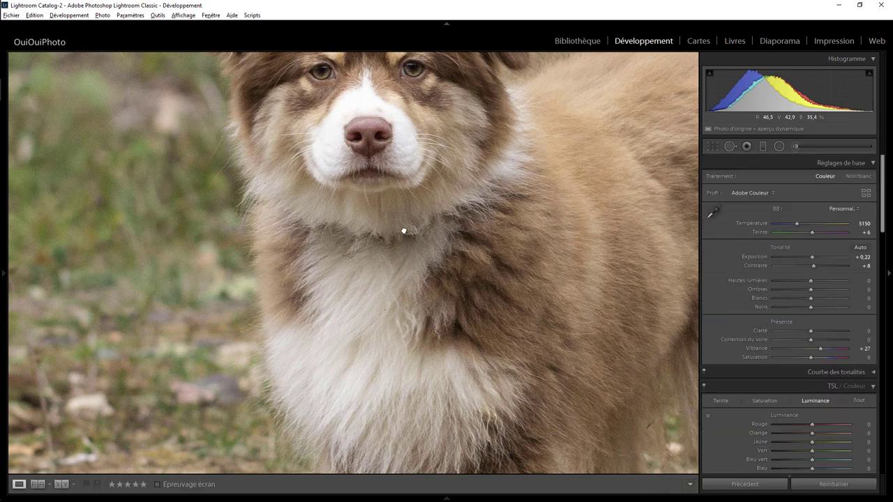
click(404, 233)
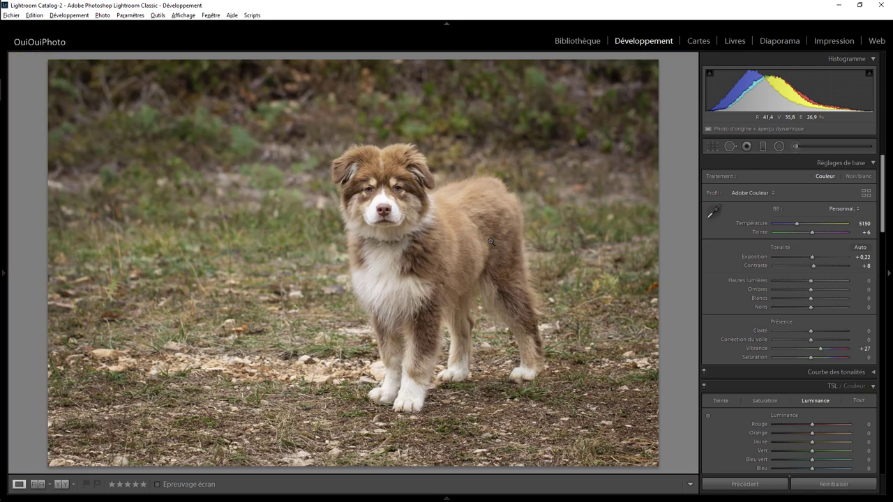
click(389, 250)
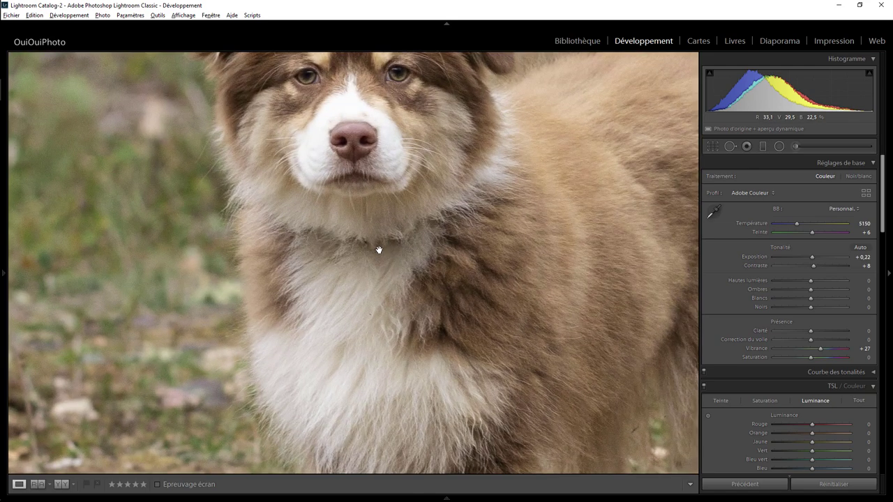
click(379, 250)
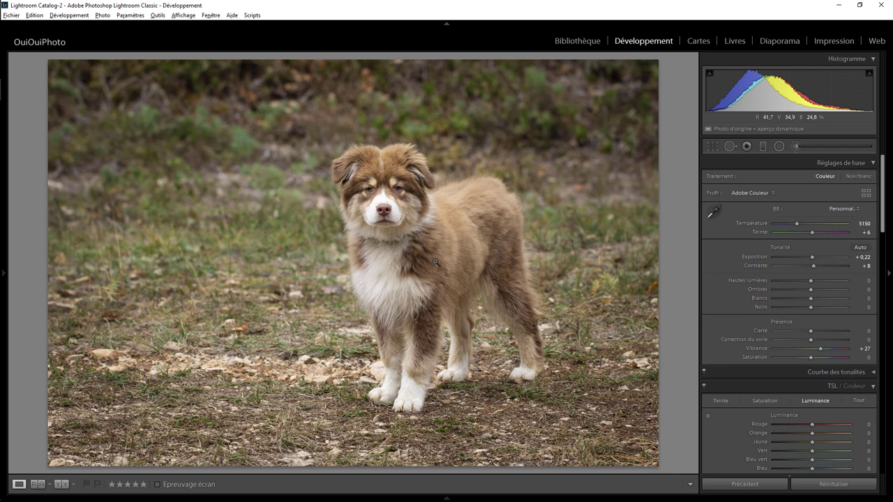
key(backslash)
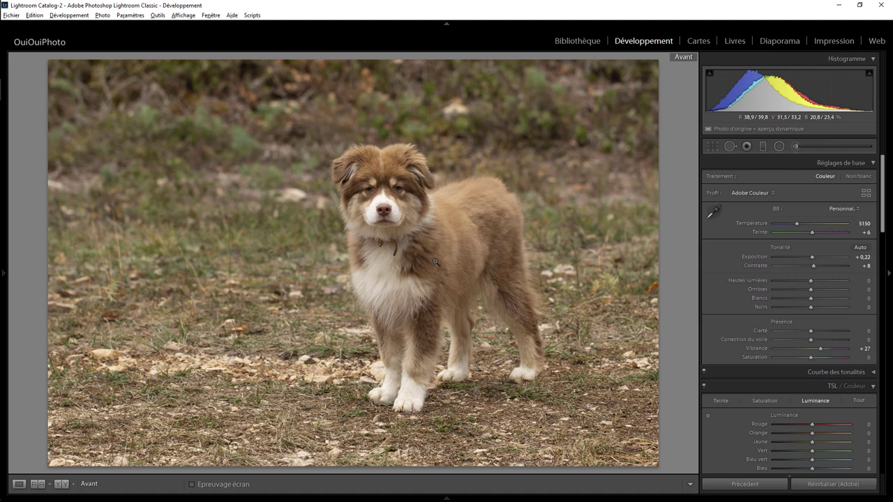
key(backslash)
key(backslash)
key(backslash)
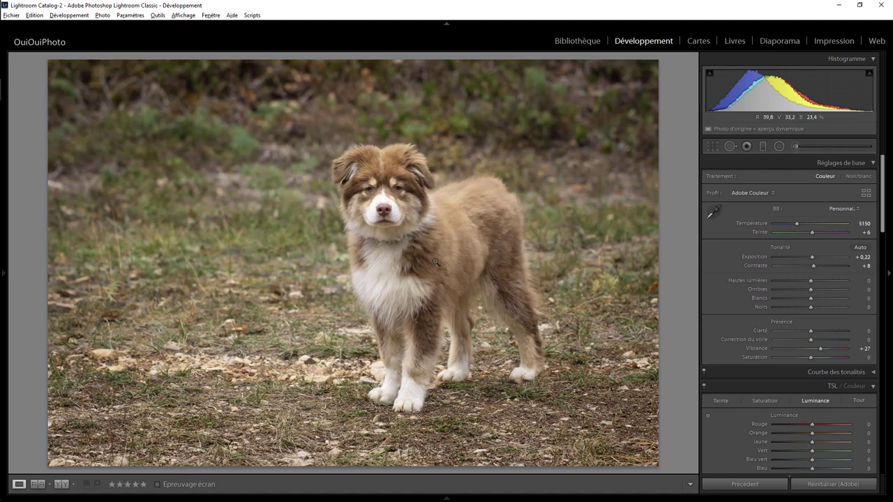
key(backslash)
key(backslash)
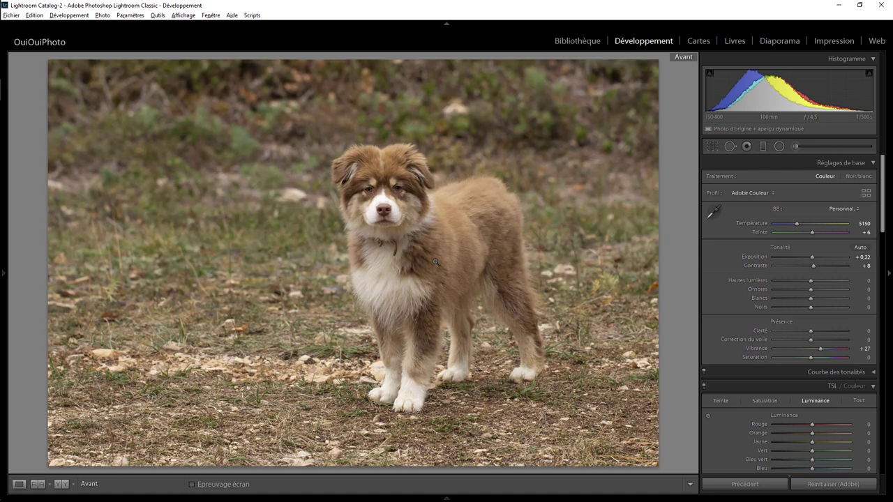
key(backslash)
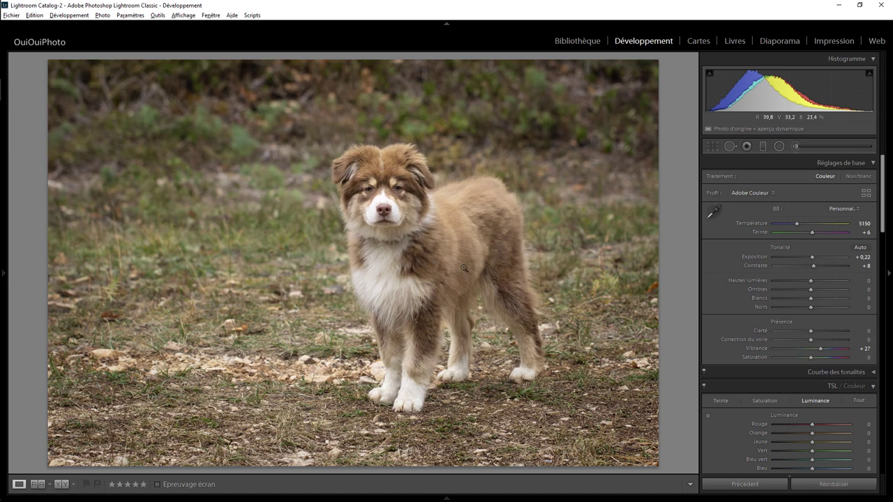
Heal grass spots right of the puppy, choose closer grass sources, and raise opacity to 77%.
click(729, 146)
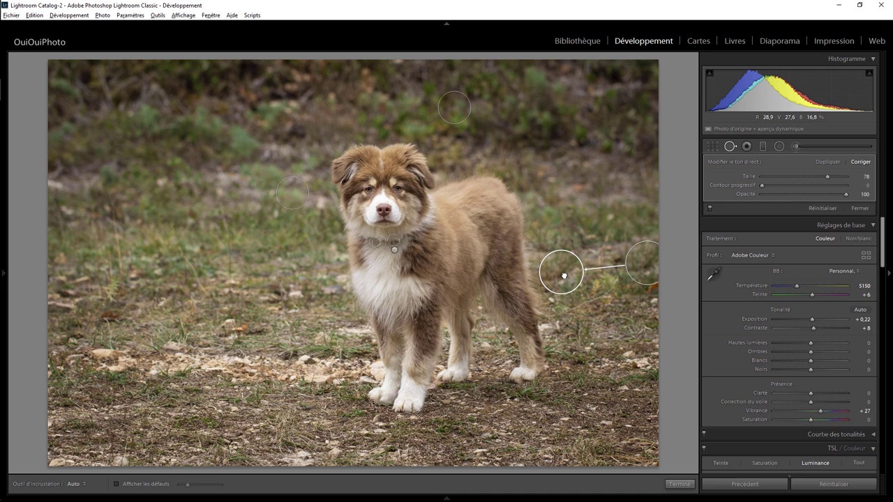
drag(563, 275, 560, 278)
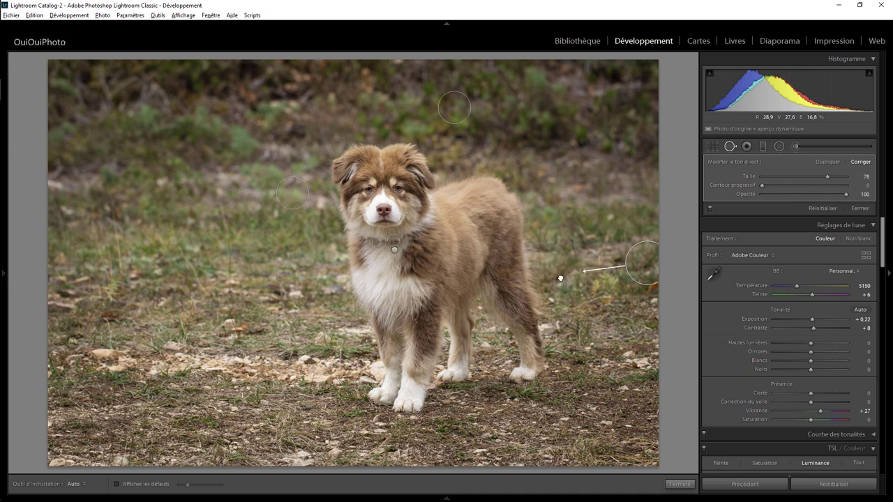
drag(642, 265, 611, 265)
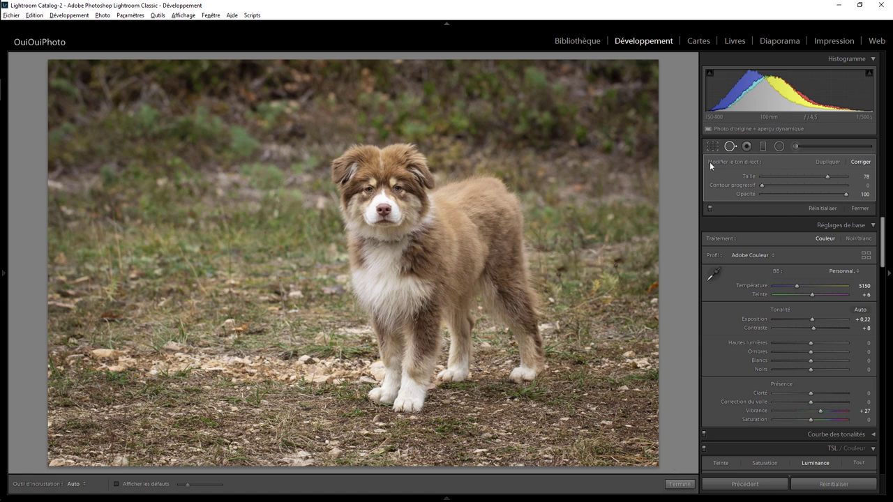
click(592, 301)
drag(594, 300, 560, 270)
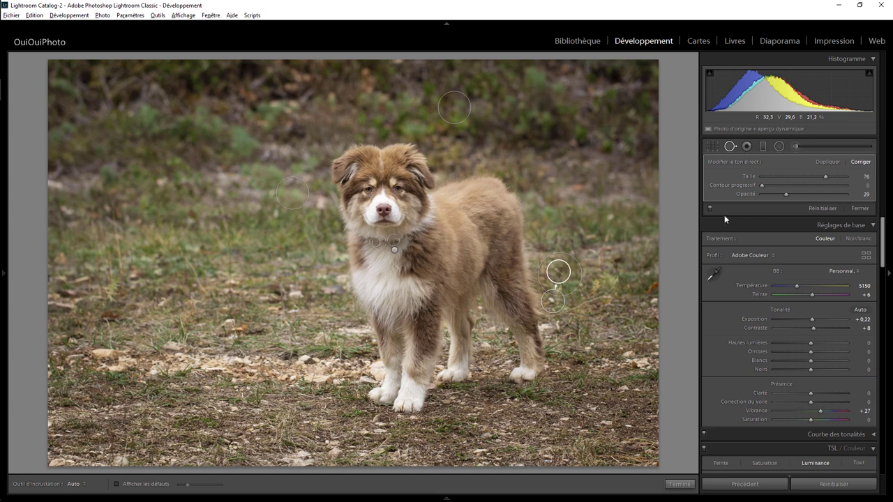
mouse_move(786, 194)
mouse_down()
mouse_move(857, 195)
mouse_move(826, 196)
mouse_up()
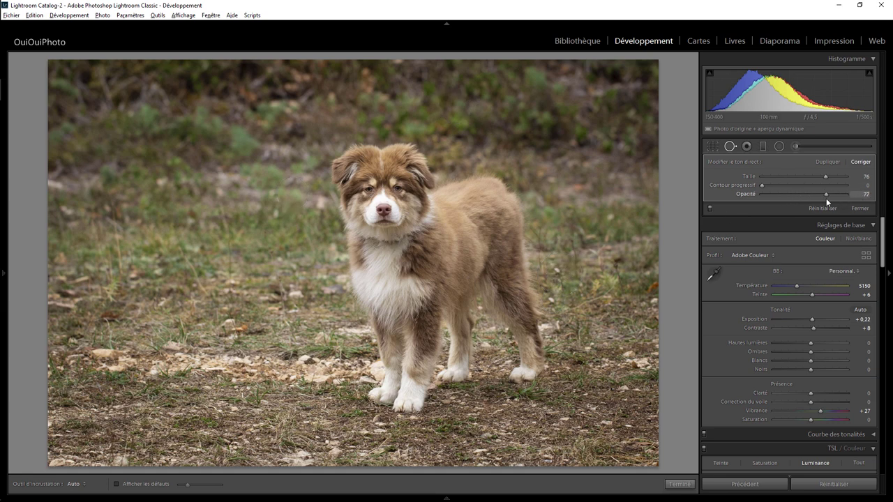
click(679, 484)
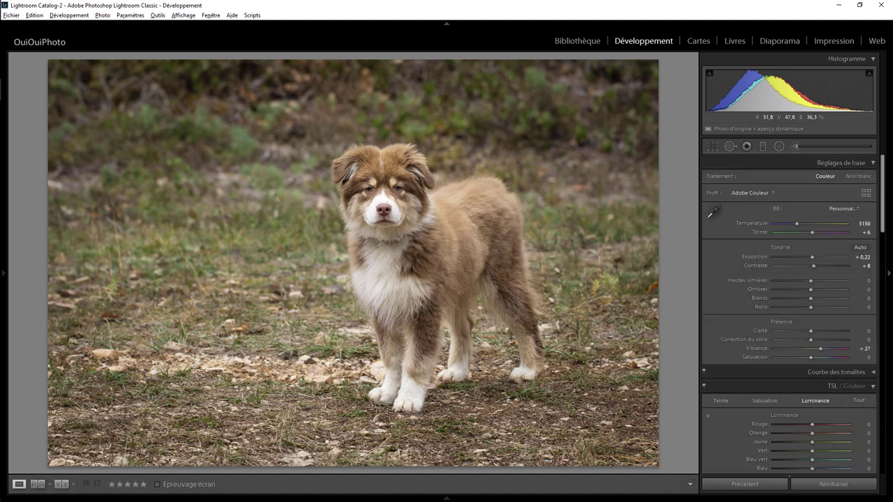
Compare with the before view, then open IMG_9588.DNG from the filmstrip at 1:1 zoom.
key(backslash)
key(backslash)
key(backslash)
key(backslash)
key(backslash)
key(backslash)
key(backslash)
key(backslash)
key(backslash)
key(backslash)
click(447, 496)
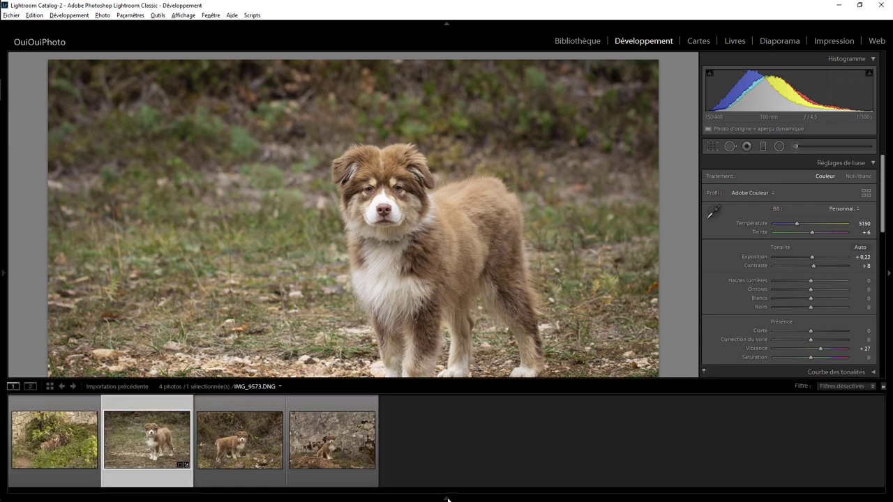
click(366, 456)
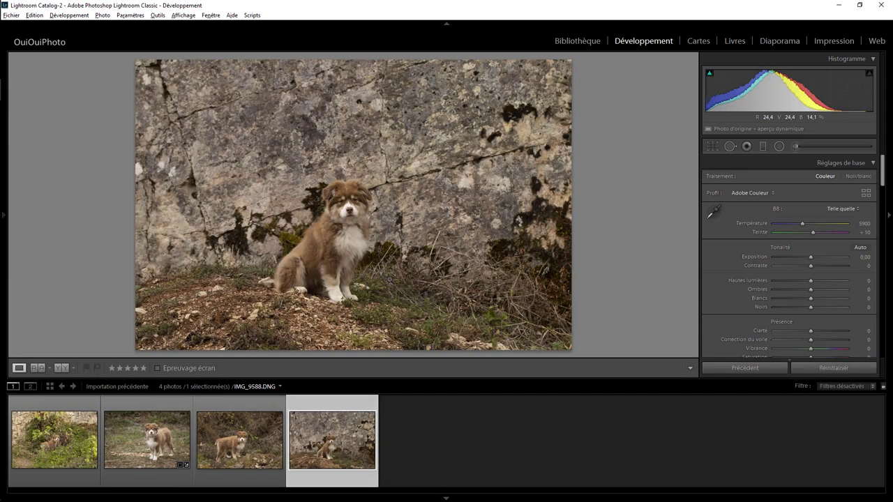
click(356, 216)
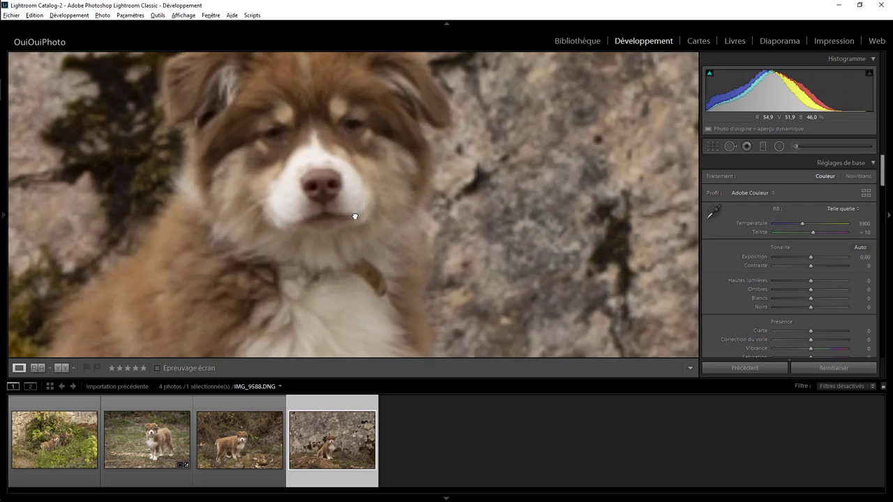
click(343, 201)
Heal the spot beside the puppy's eye with a size-14 heal at 100% opacity.
click(343, 202)
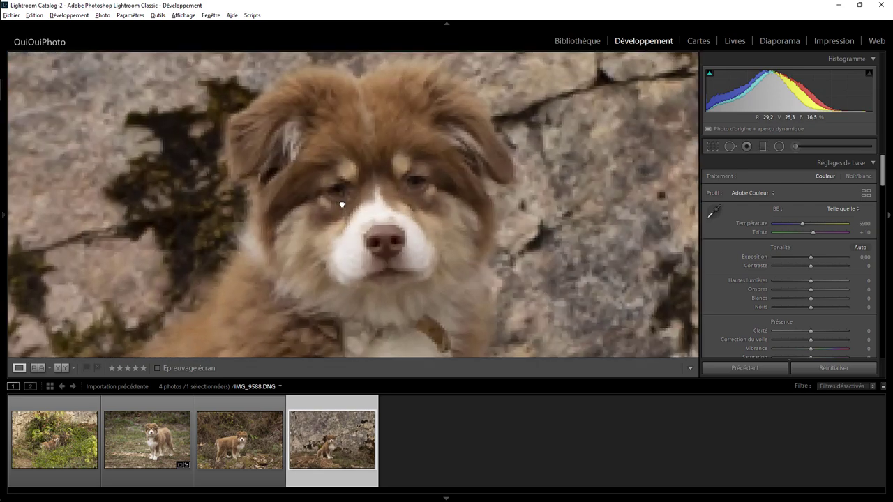
click(730, 146)
scroll(321, 209, down, 10)
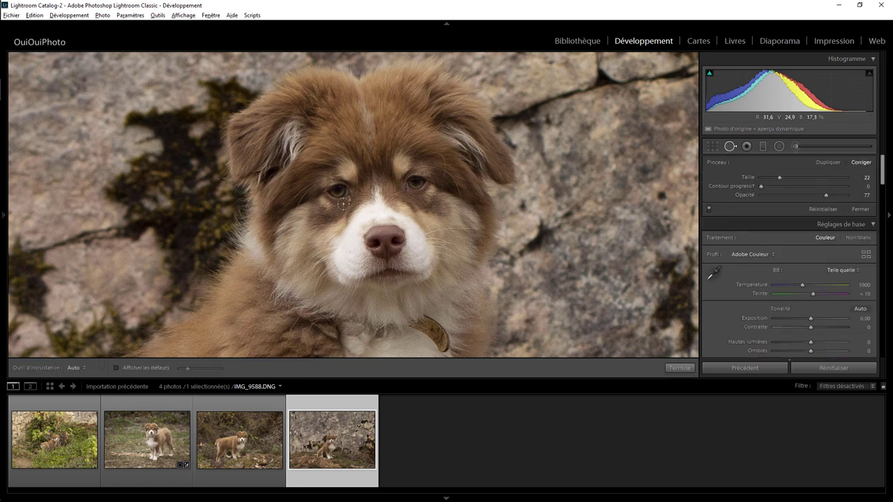
click(348, 200)
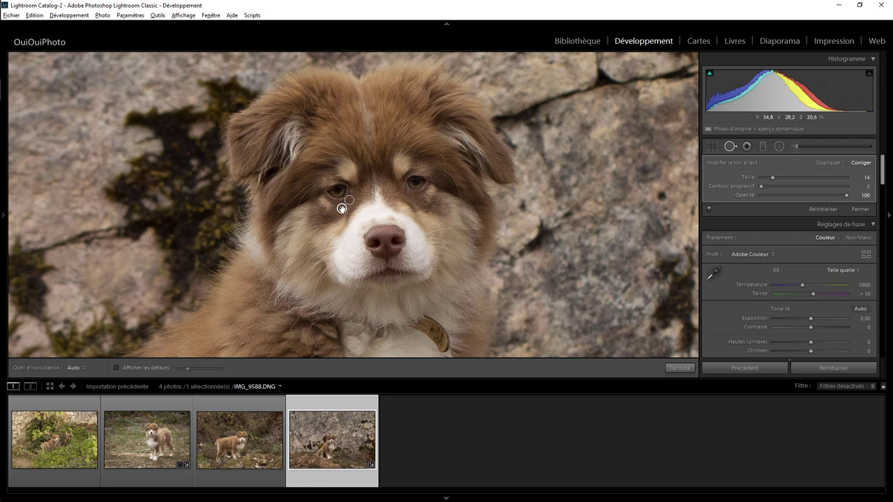
drag(341, 207, 335, 216)
click(680, 367)
Crop the photo tighter and shift it so the puppy sits left of centre.
click(371, 196)
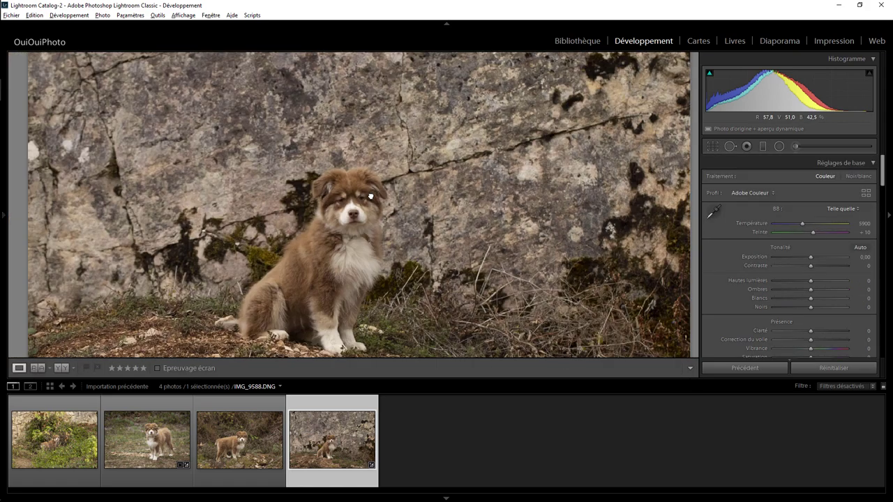
click(713, 147)
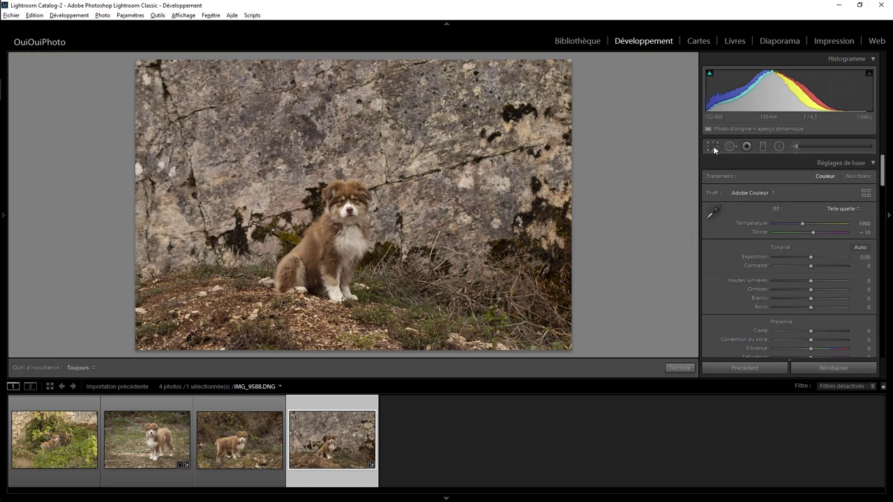
drag(569, 61, 523, 91)
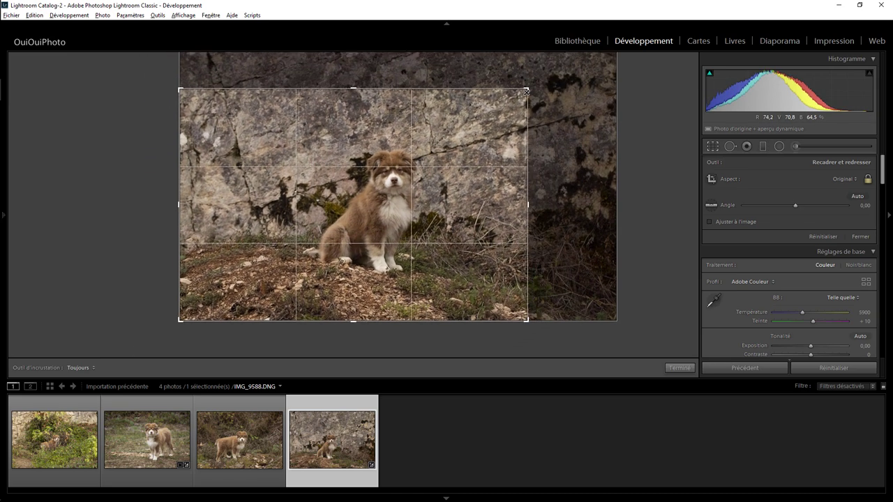
drag(390, 203, 326, 203)
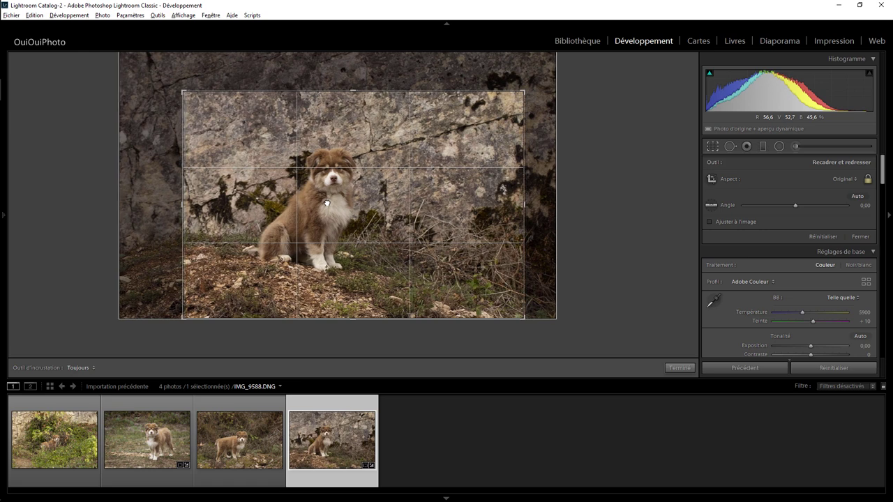
key(Return)
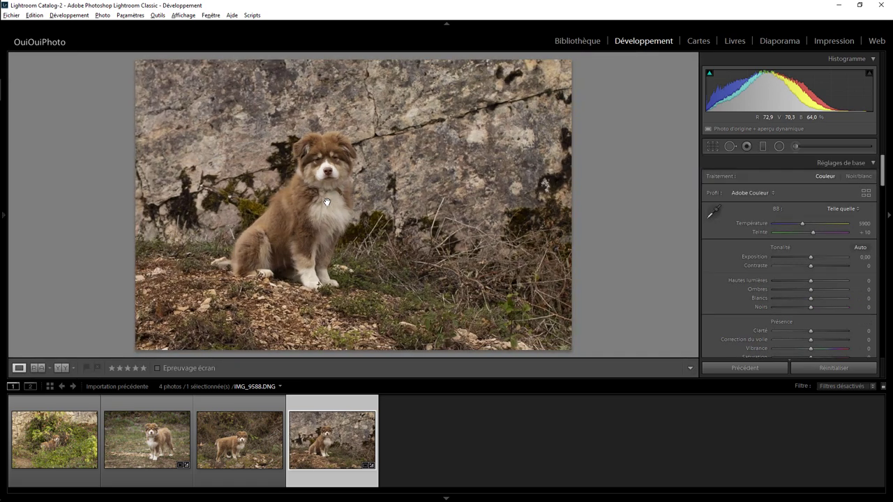
Refine the crop twice more, tightening the frame and nudging the puppy's position.
click(712, 147)
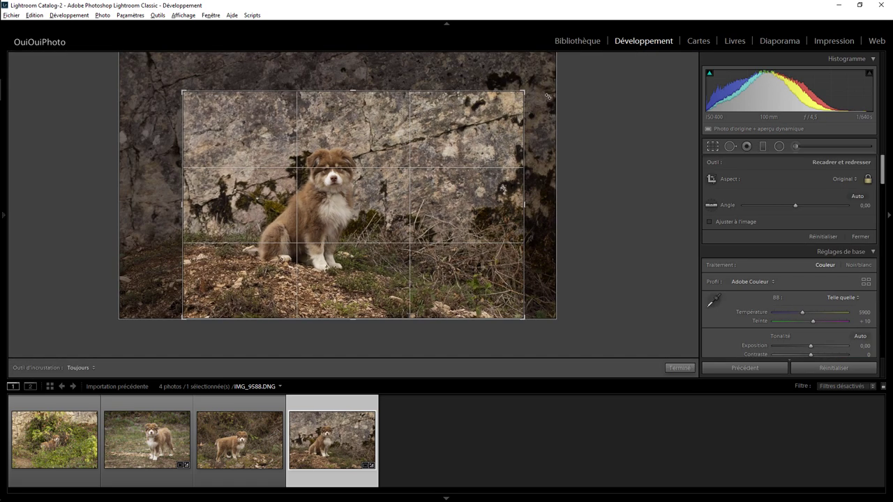
drag(528, 91, 507, 104)
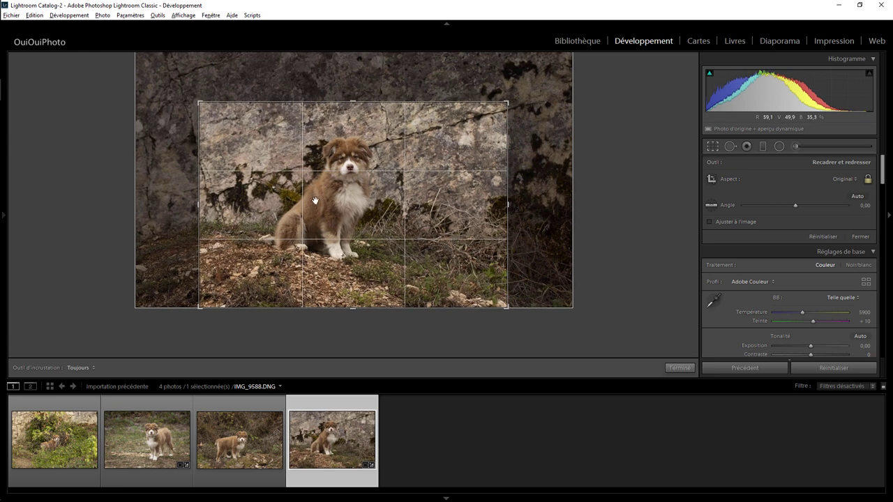
drag(335, 204, 322, 213)
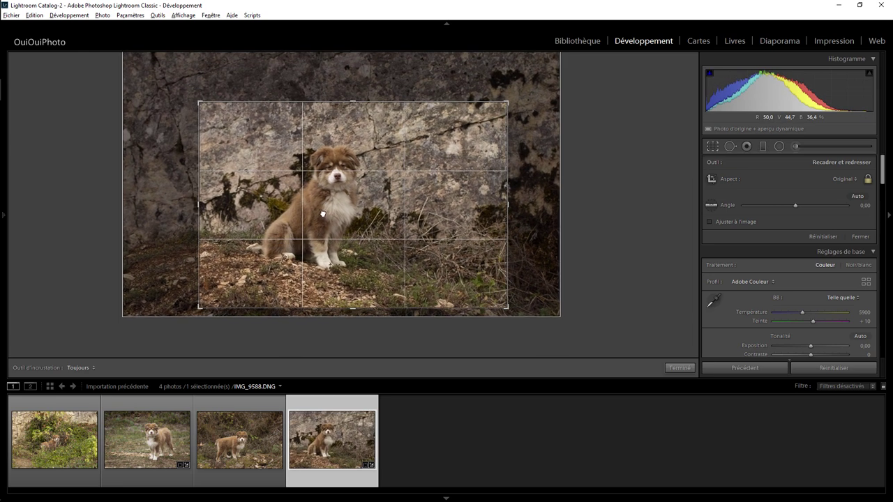
key(Return)
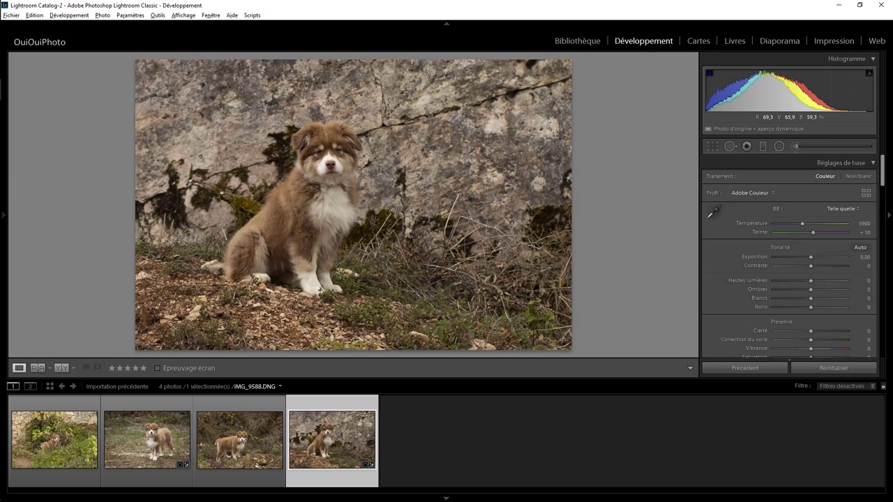
click(712, 147)
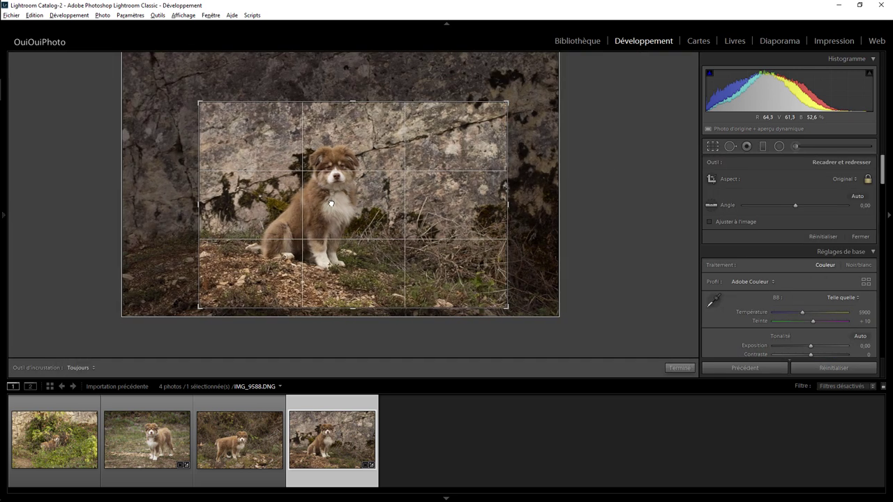
drag(331, 204, 331, 207)
key(Return)
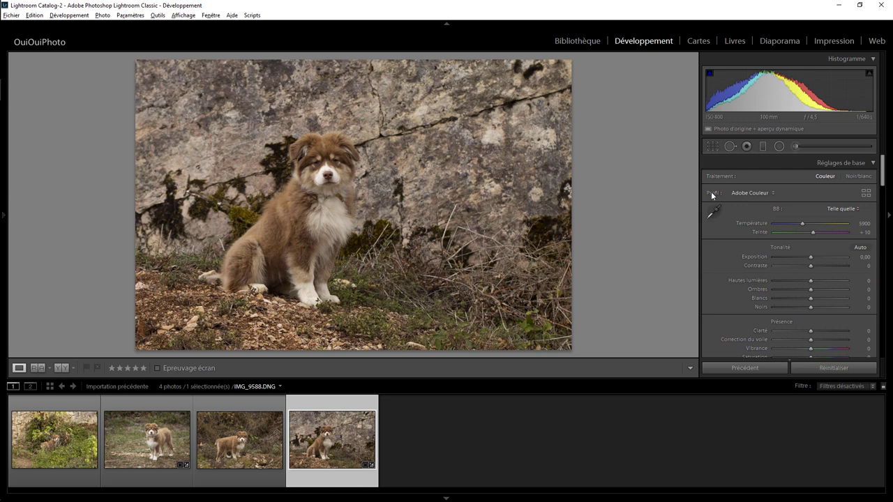
Resample white balance from a neutral rock area (4550, tint -2) and convert to black and white.
click(858, 177)
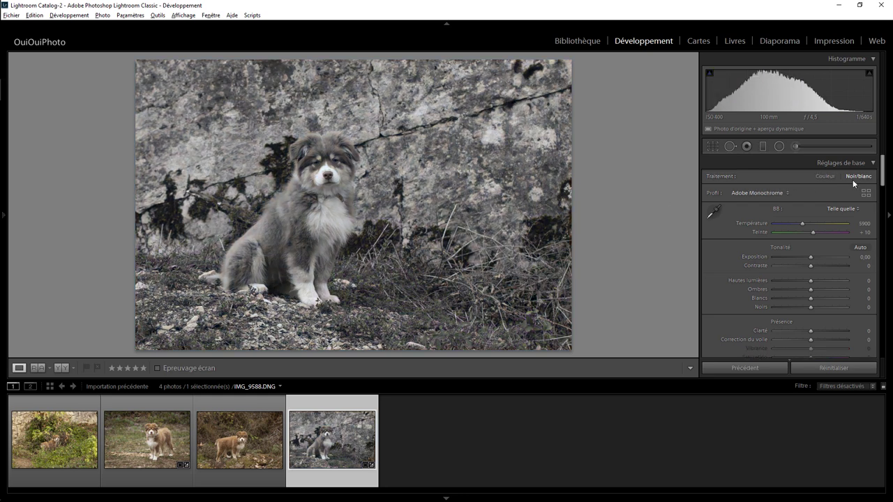
click(830, 178)
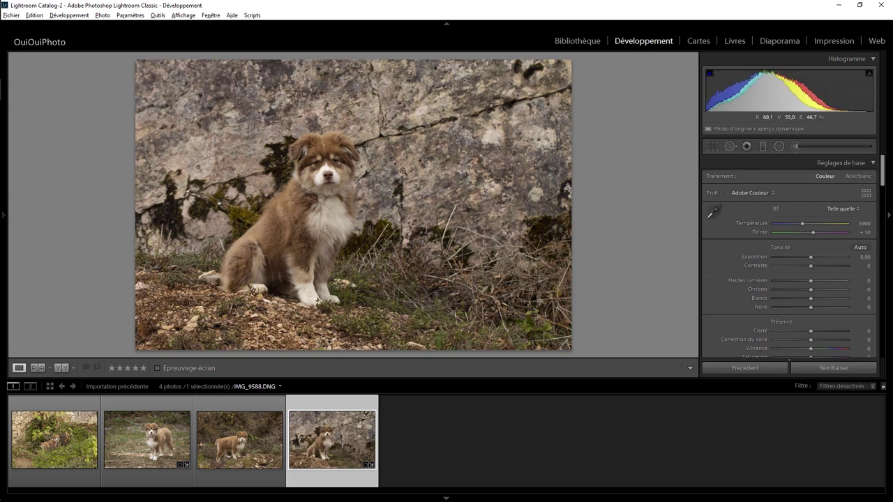
click(721, 212)
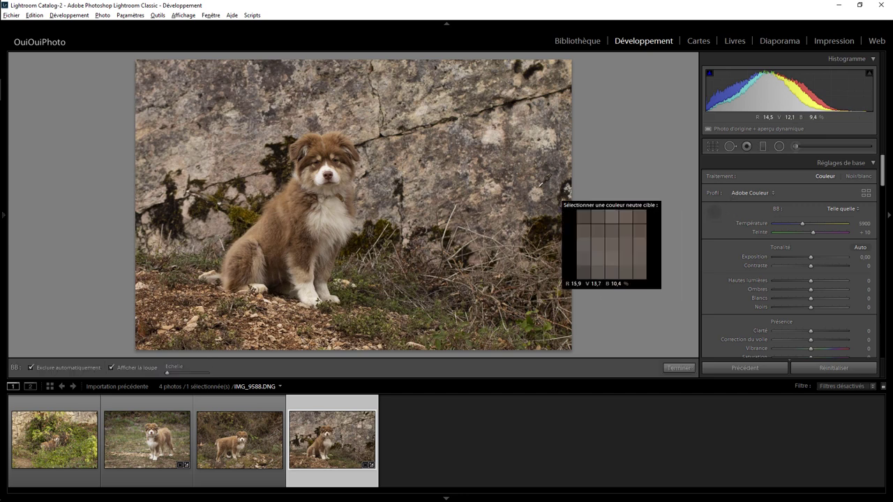
click(507, 139)
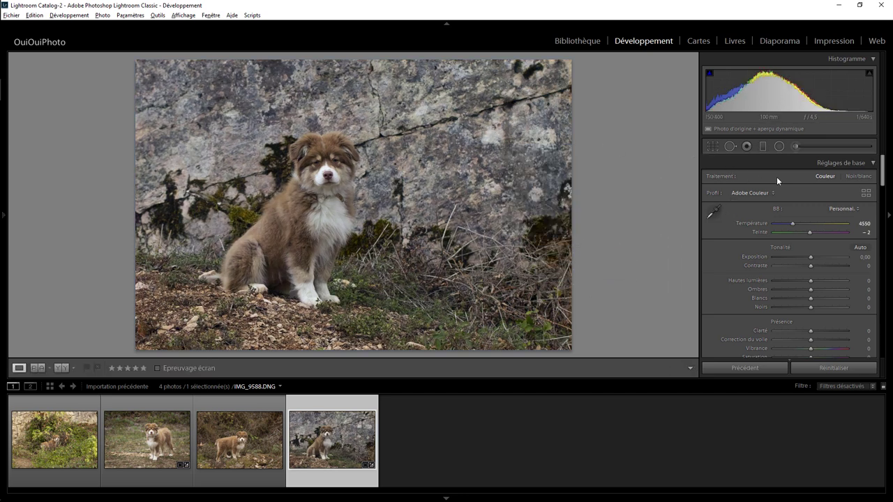
click(859, 178)
Raise exposure to +0.16 and zoom in briefly to check the puppy's face.
scroll(882, 180, down, 2)
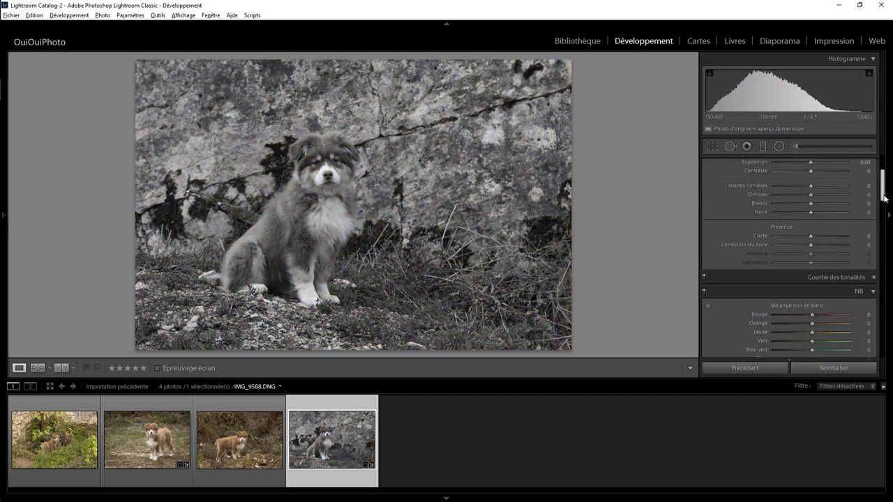
scroll(883, 180, down, 2)
scroll(837, 223, up, 4)
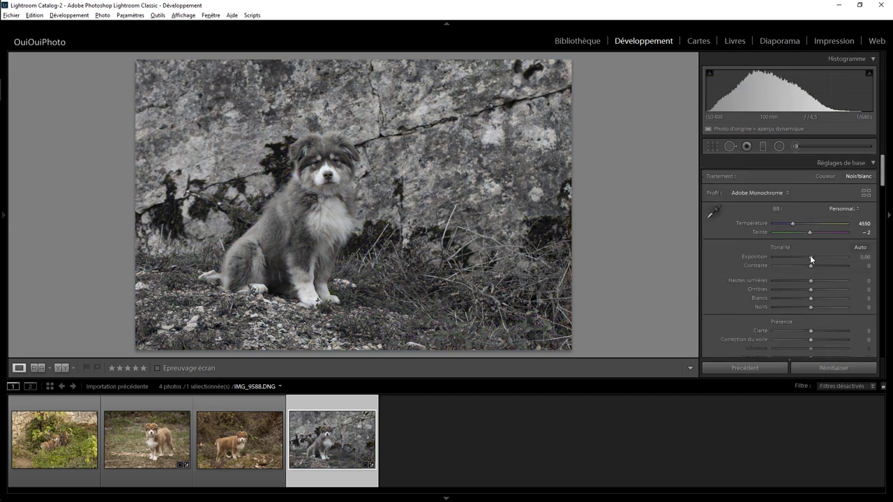
drag(811, 257, 813, 256)
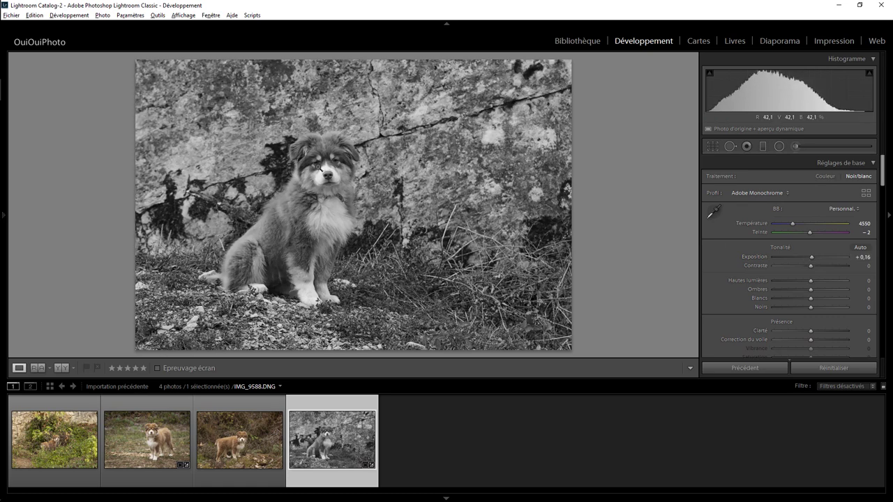
click(332, 166)
click(354, 151)
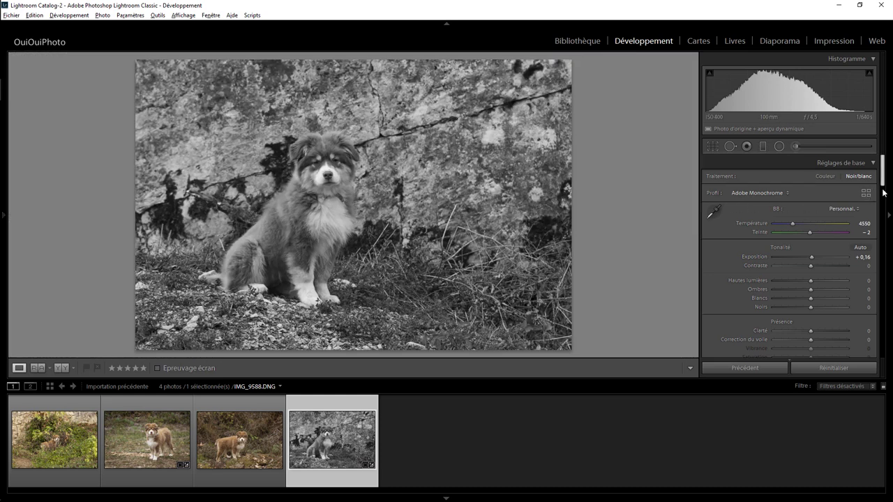
scroll(843, 230, down, 5)
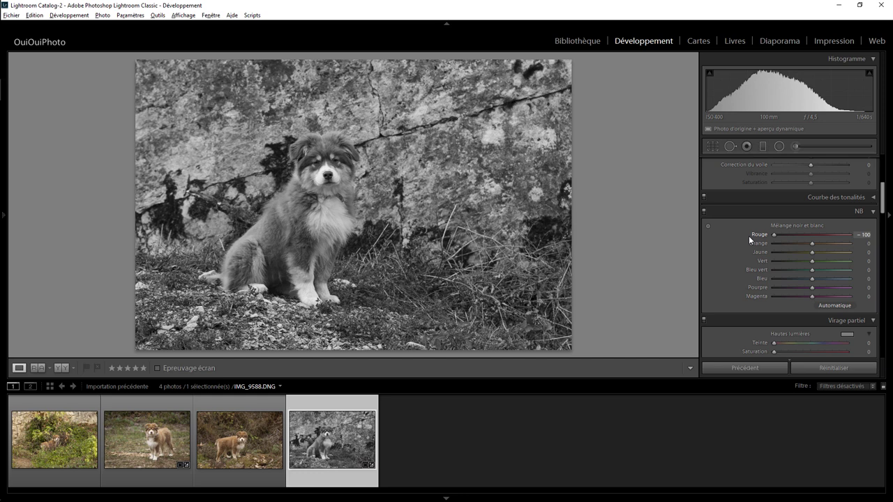
Set the black-and-white mix reds to +21, oranges +6, yellows -25 and greens -48.
drag(749, 236, 788, 236)
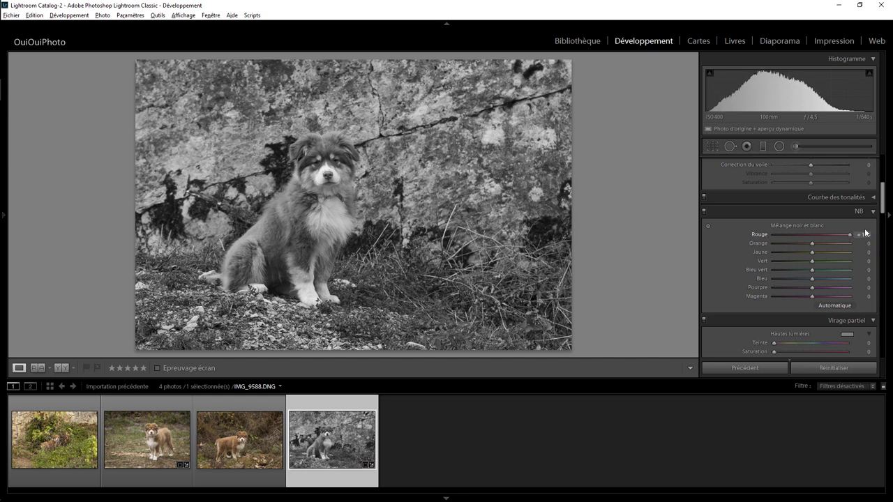
click(827, 235)
mouse_move(827, 234)
mouse_down()
mouse_move(777, 242)
mouse_move(885, 229)
mouse_move(751, 240)
mouse_move(814, 237)
mouse_move(775, 255)
mouse_move(830, 248)
mouse_move(742, 260)
mouse_move(826, 248)
mouse_move(800, 251)
mouse_up()
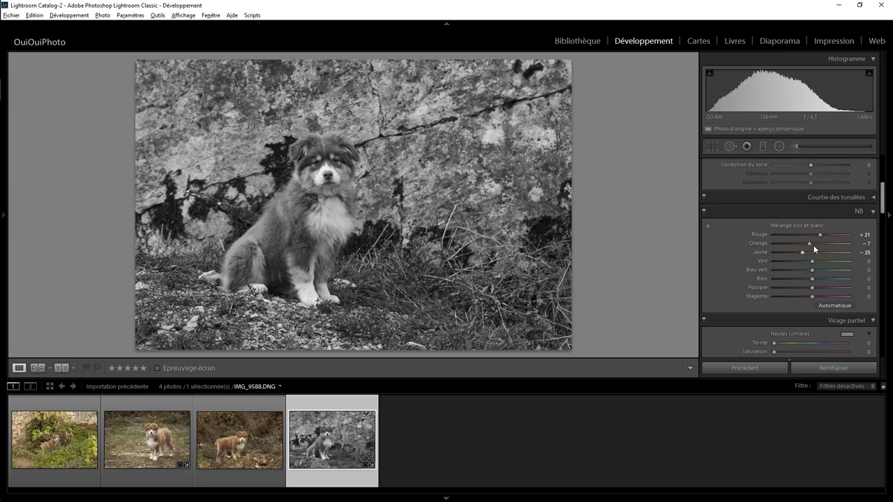
drag(812, 243, 816, 244)
mouse_move(810, 260)
mouse_down()
mouse_move(738, 265)
mouse_move(793, 261)
mouse_up()
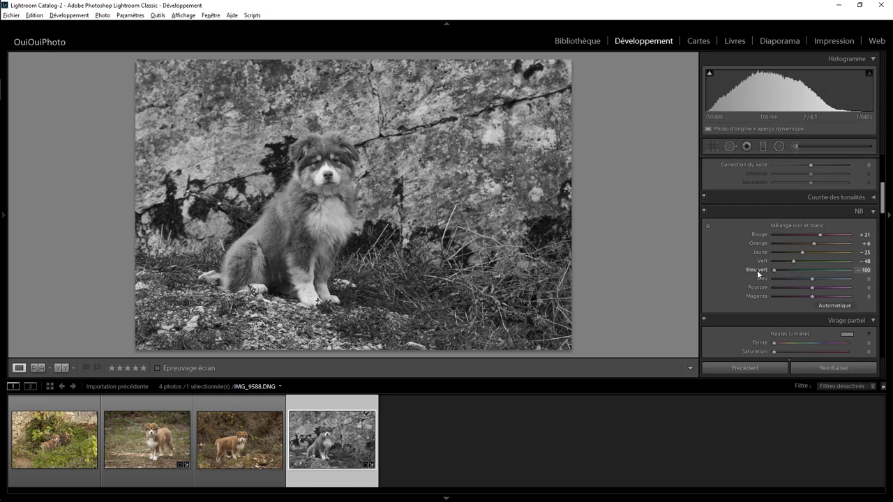
Set aqua to +53 and blues to -67, checking the puppy's face at 1:1.
drag(773, 271, 777, 266)
mouse_move(866, 265)
mouse_down()
mouse_move(823, 273)
mouse_move(832, 270)
mouse_up()
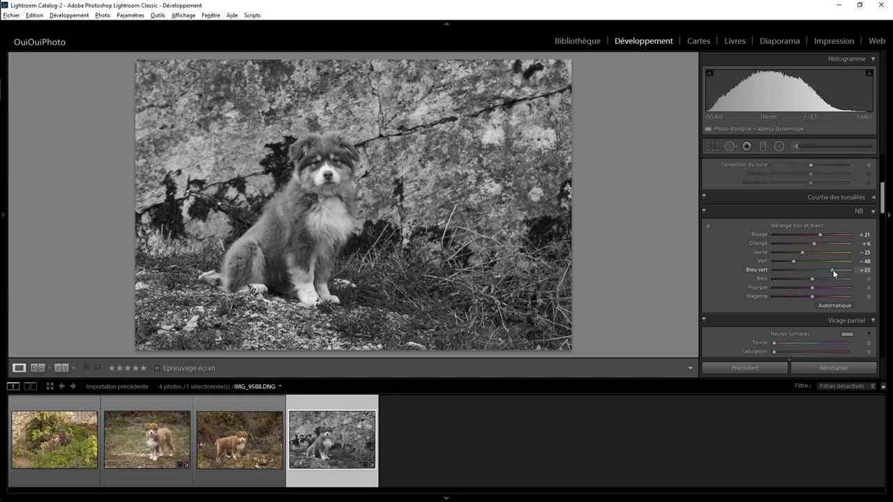
mouse_move(780, 278)
mouse_down()
mouse_move(839, 278)
mouse_move(761, 280)
mouse_move(774, 282)
mouse_up()
click(332, 185)
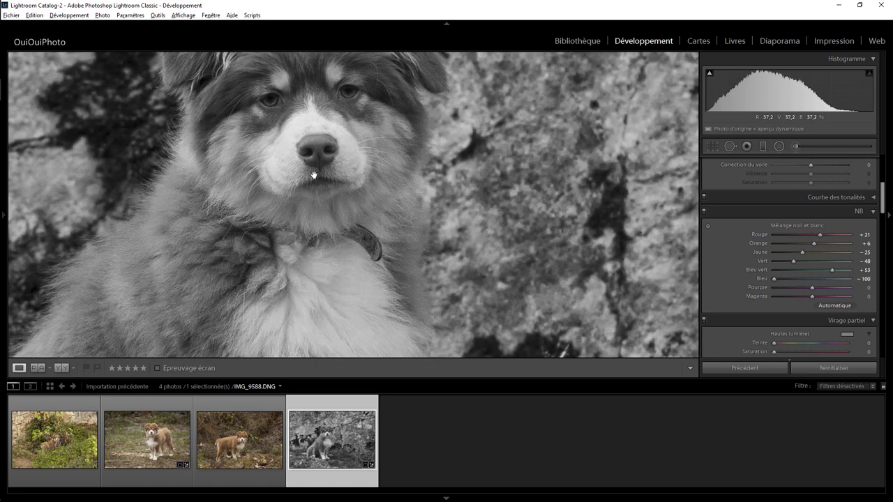
mouse_move(774, 280)
mouse_down()
mouse_move(768, 294)
mouse_move(786, 283)
mouse_up()
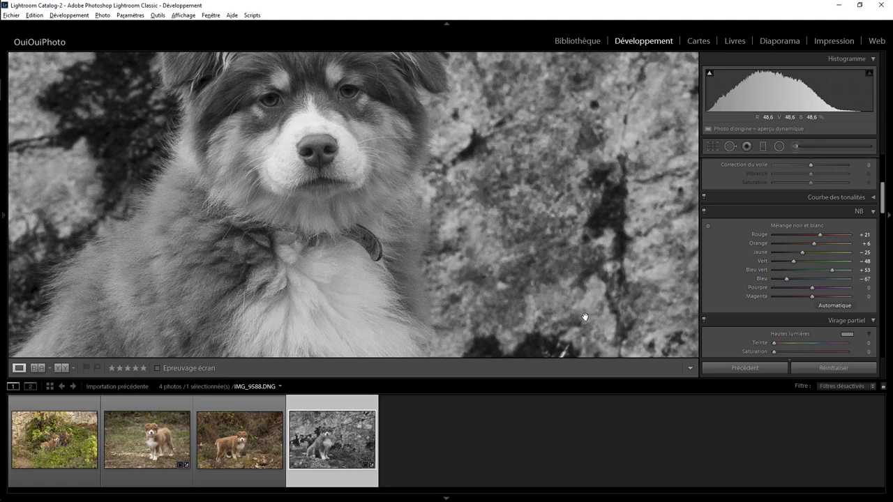
click(537, 226)
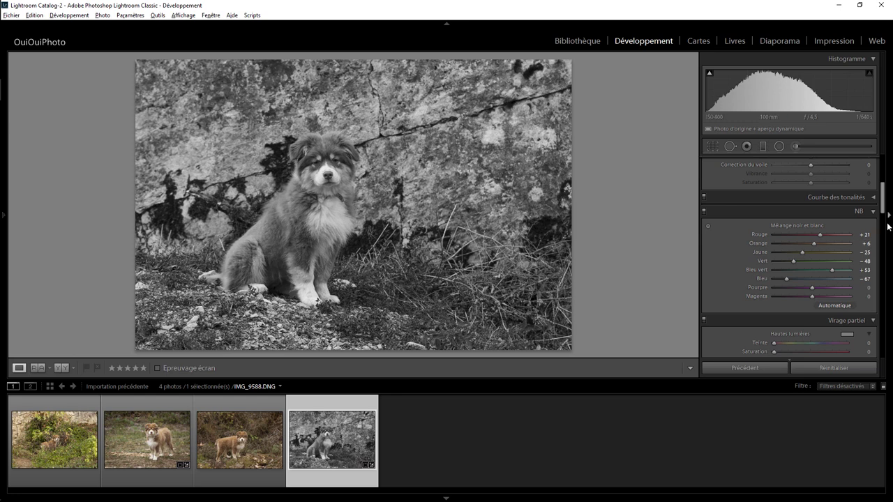
Apply a -17 post-crop vignette in Effects, then zoom in on the puppy's face.
drag(881, 202, 890, 333)
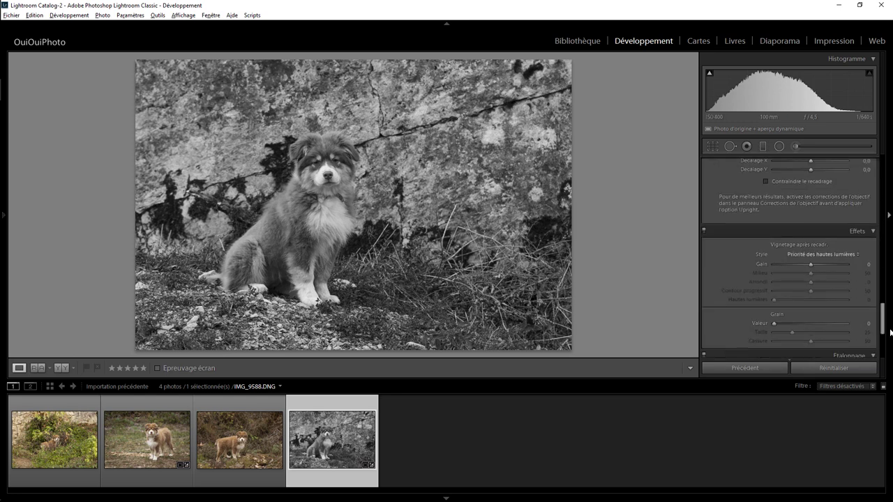
drag(811, 266, 804, 265)
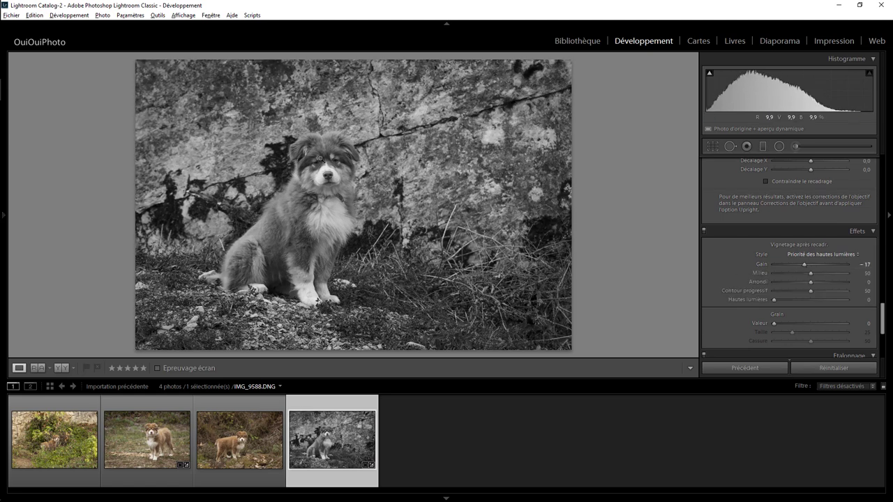
click(341, 174)
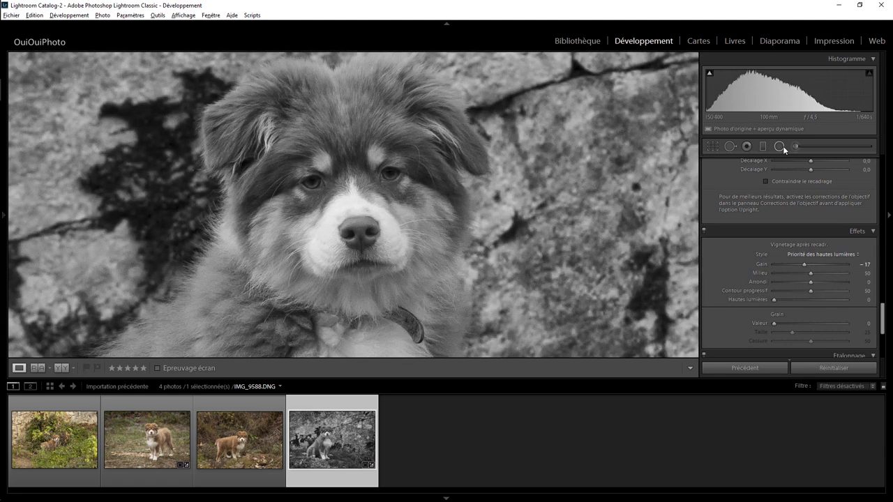
Draw a rotated radial filter across the puppy's eyes with local exposure +0.58.
click(780, 146)
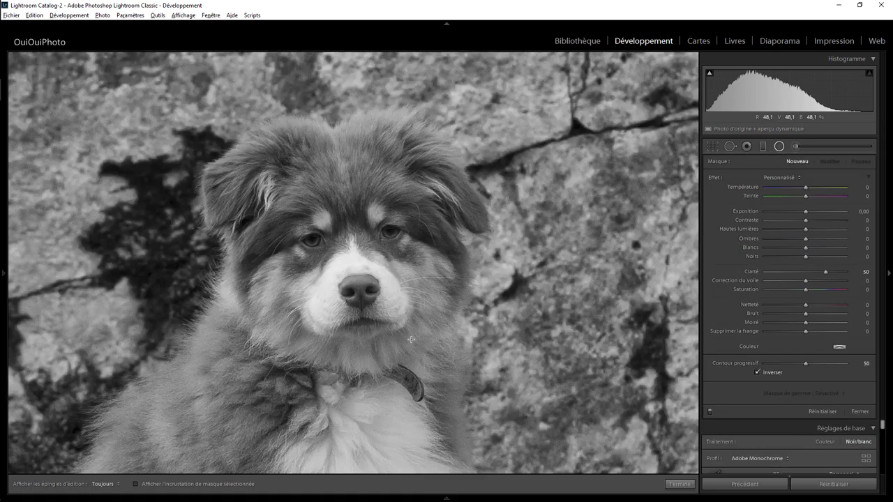
mouse_move(316, 241)
mouse_down()
mouse_move(433, 189)
mouse_move(389, 183)
mouse_up()
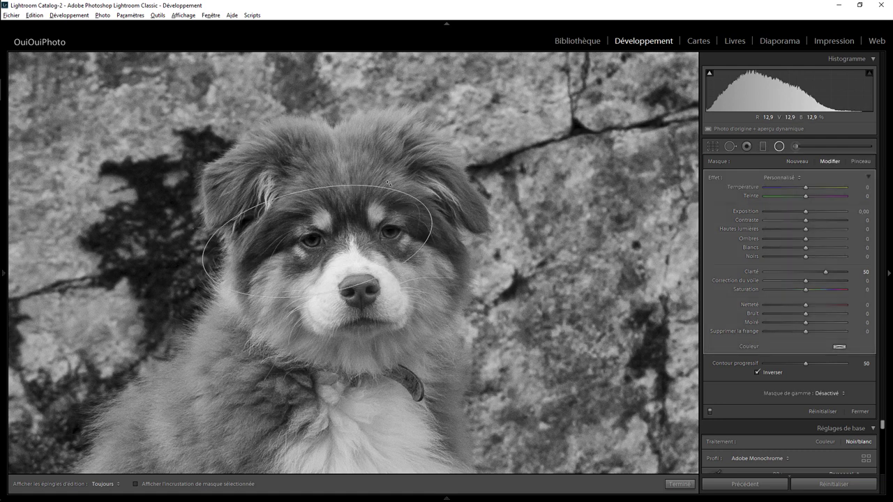
drag(314, 242, 340, 236)
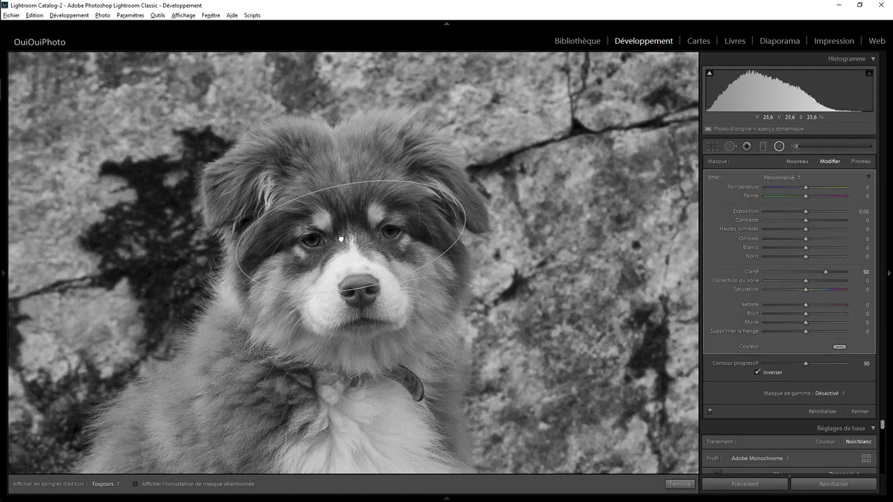
drag(427, 187, 432, 217)
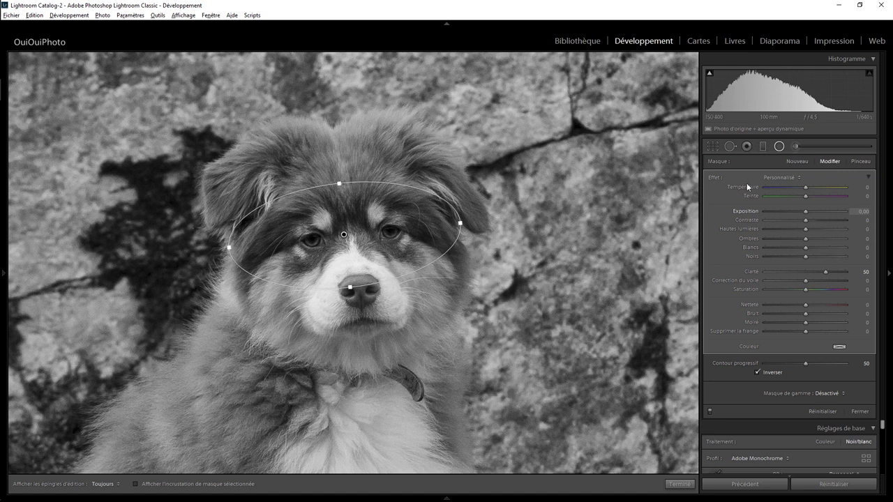
double_click(720, 176)
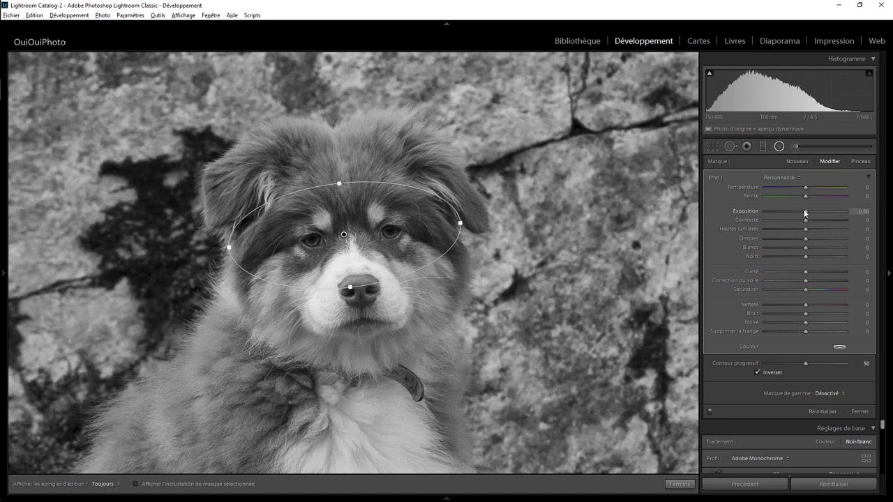
drag(803, 209, 814, 211)
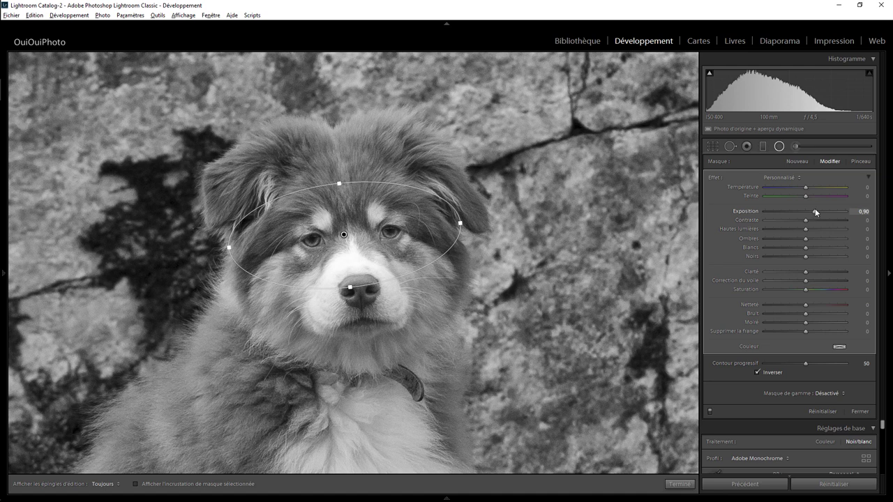
drag(815, 211, 812, 213)
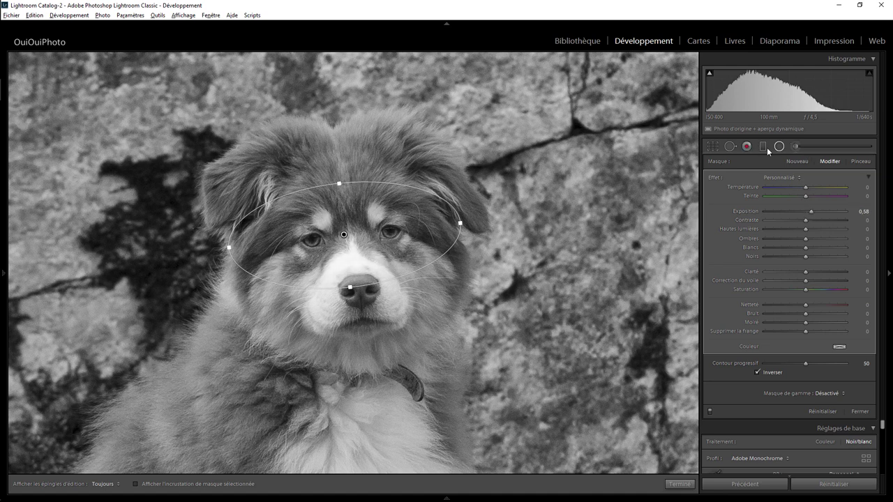
click(779, 146)
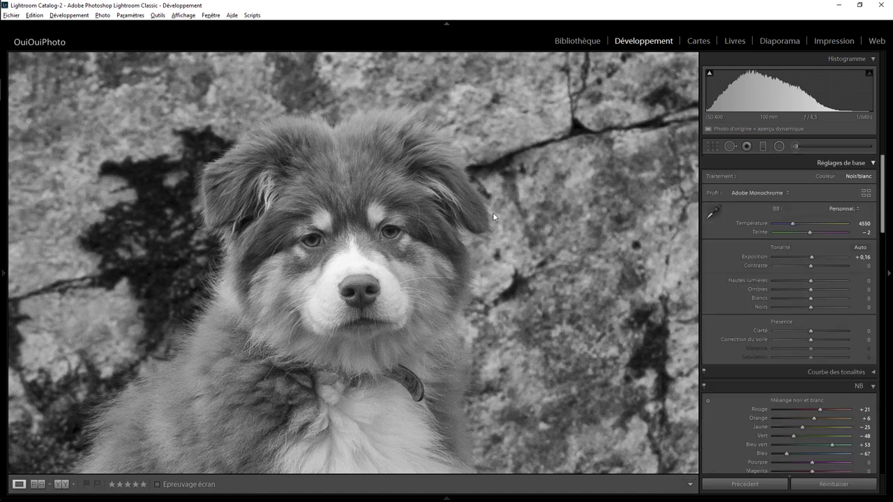
Add a small oval +0.25 exposure radial filter on one eye and duplicate it onto the other eye.
click(779, 147)
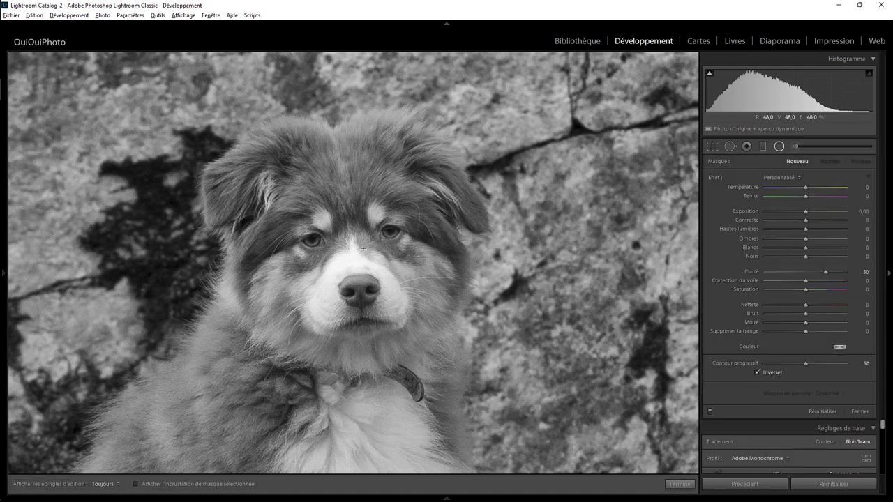
click(344, 234)
drag(390, 231, 401, 239)
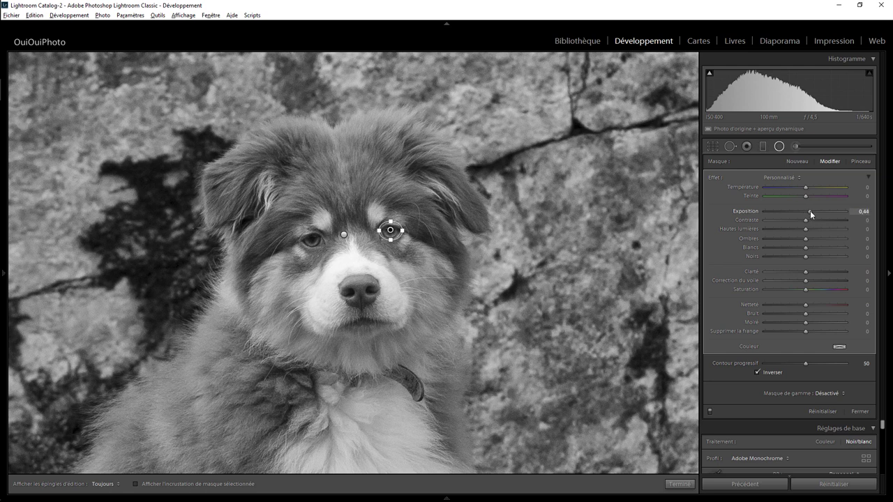
right_click(390, 231)
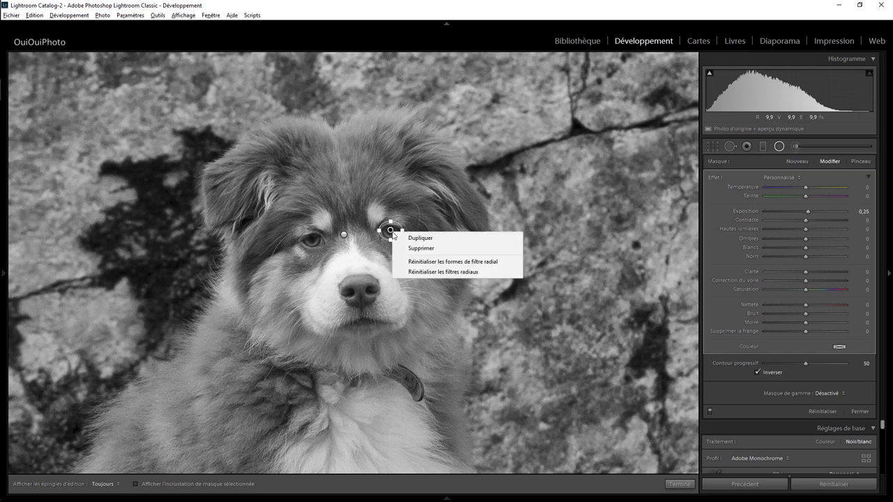
click(411, 238)
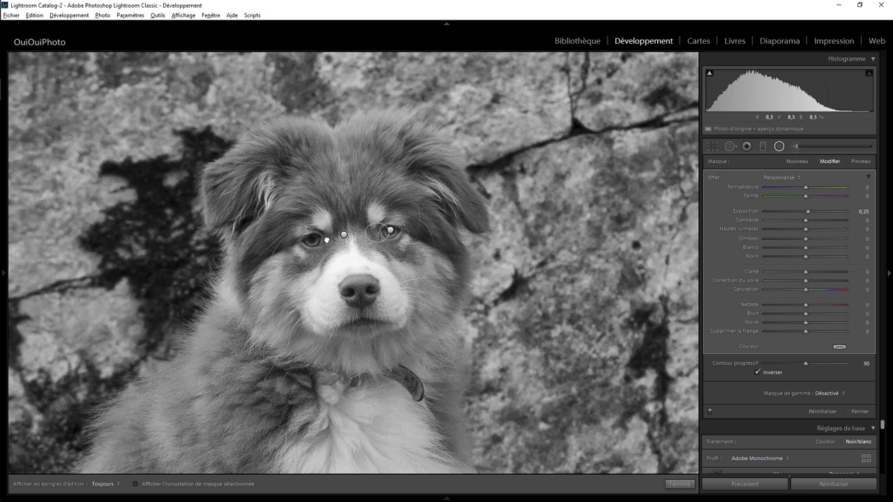
drag(326, 240, 310, 240)
click(314, 241)
Close the radial filters, then select and confirm the Clarity 50 brush stroke on the eyes.
click(680, 484)
click(403, 244)
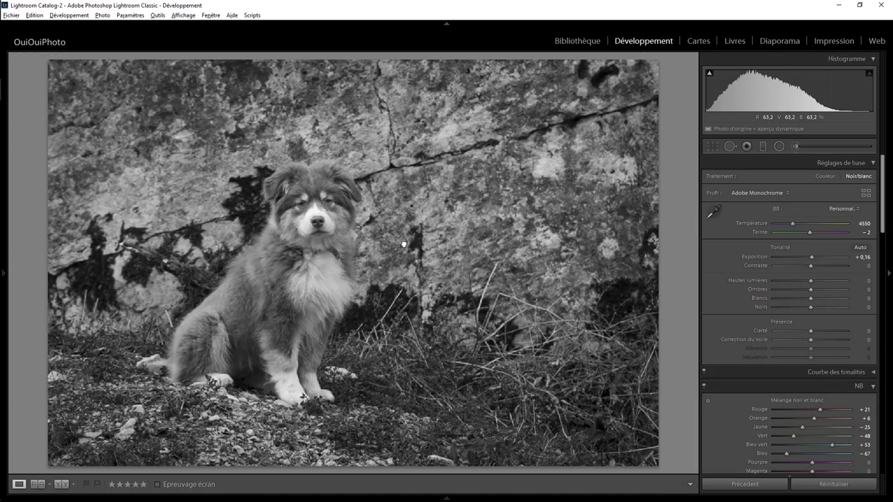
click(794, 146)
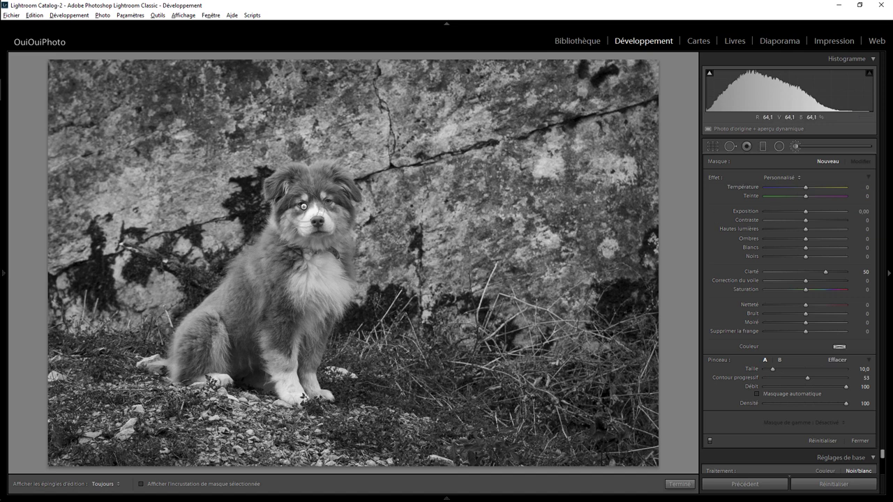
key(h)
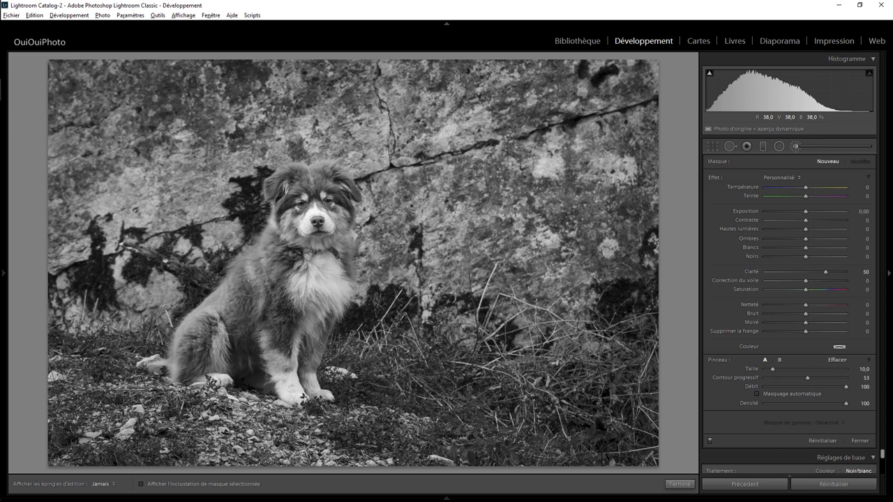
click(303, 205)
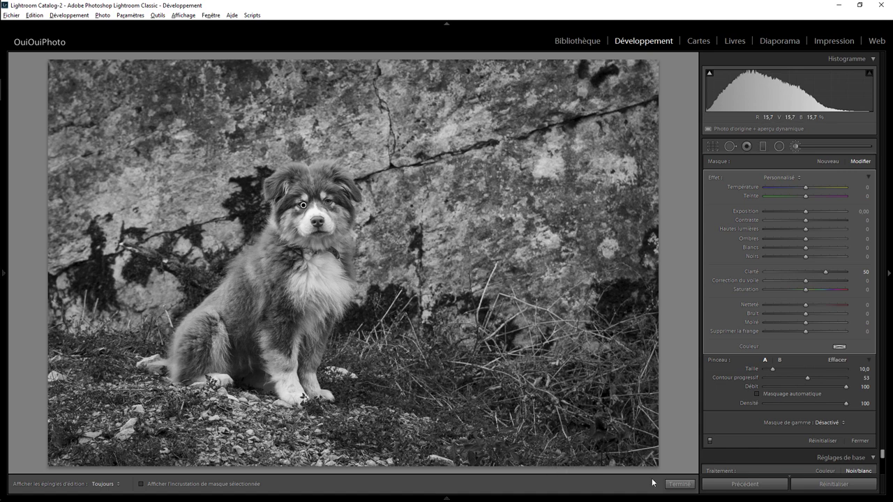
click(681, 484)
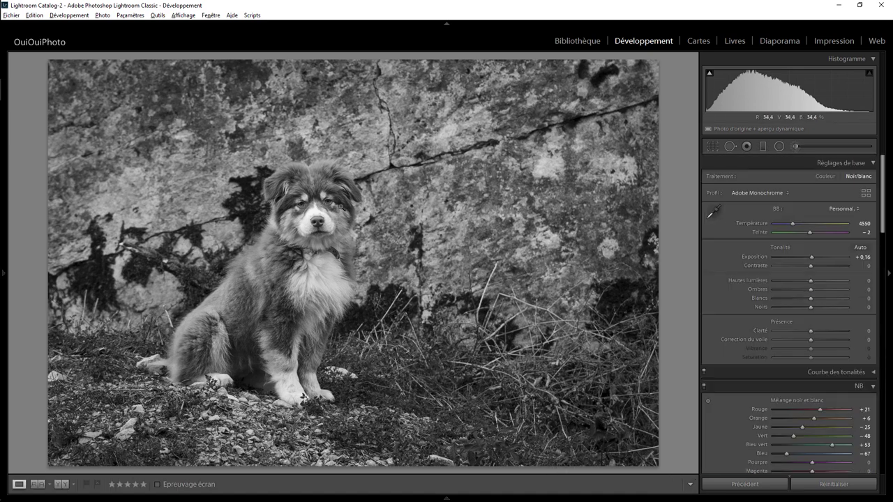
Raise exposure on both eye radial filters from 0.25 to 0.44, then view the whole photo.
click(331, 204)
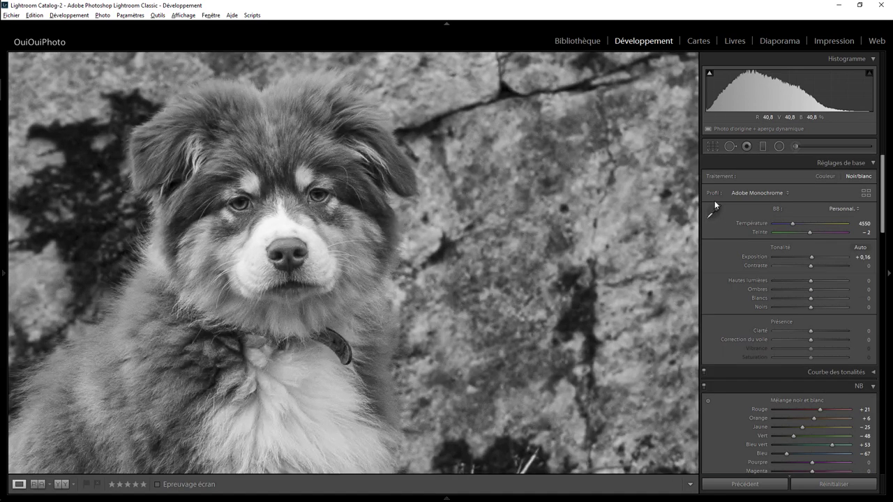
click(779, 146)
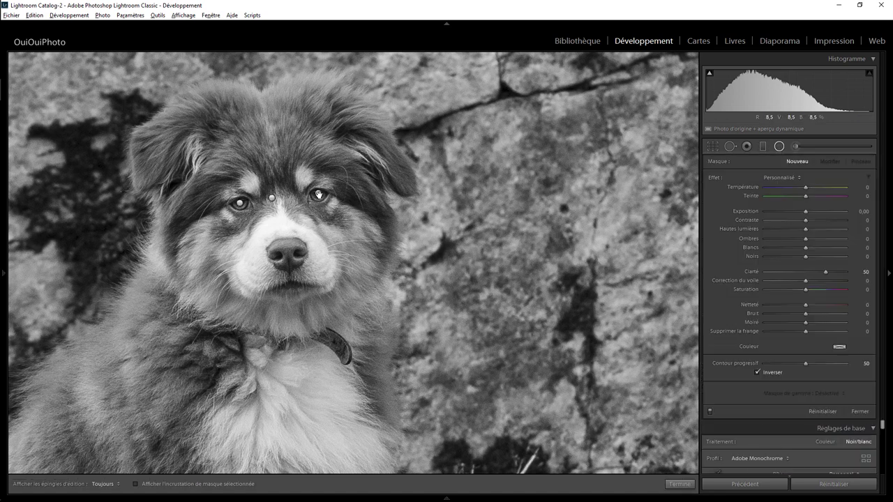
click(319, 194)
drag(806, 212, 807, 216)
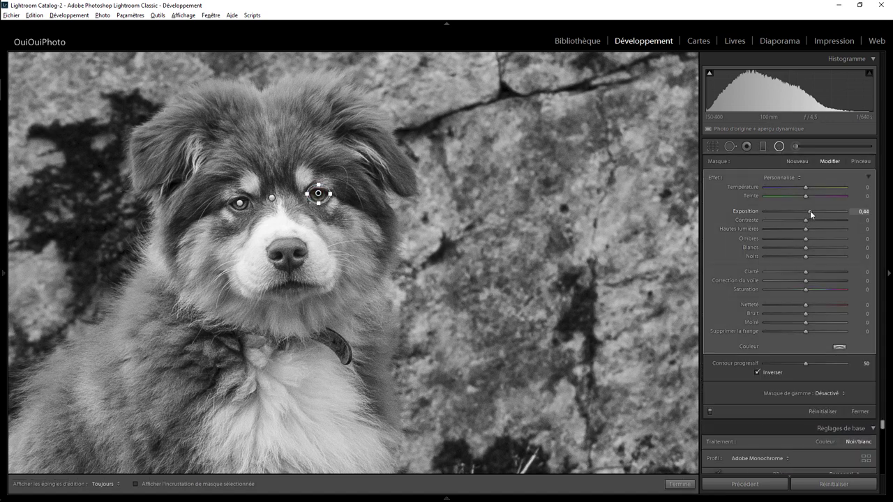
click(238, 203)
click(680, 484)
click(465, 285)
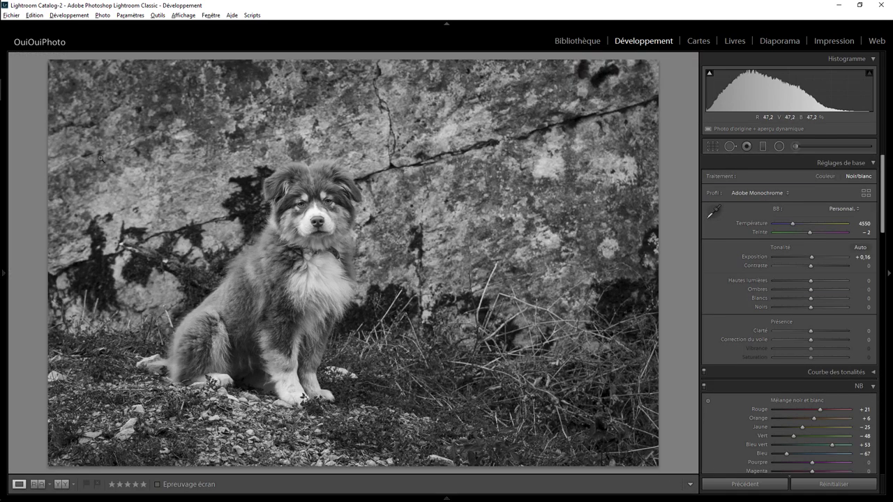
click(460, 171)
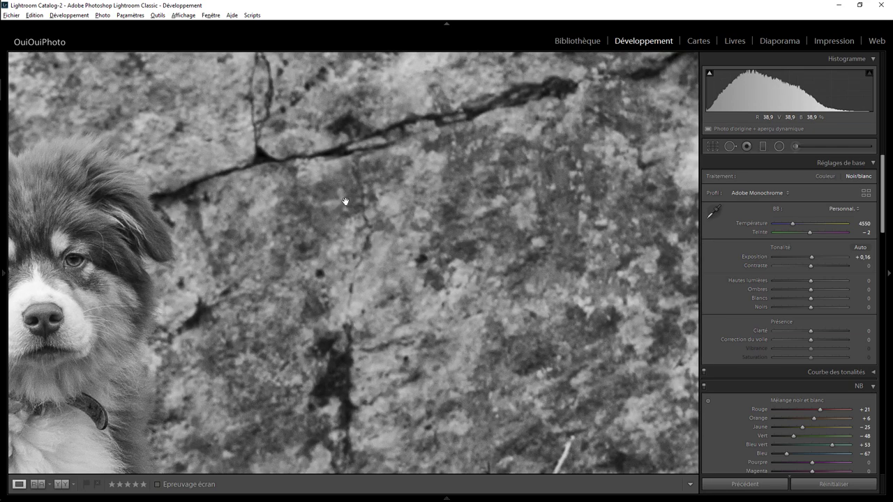
click(374, 180)
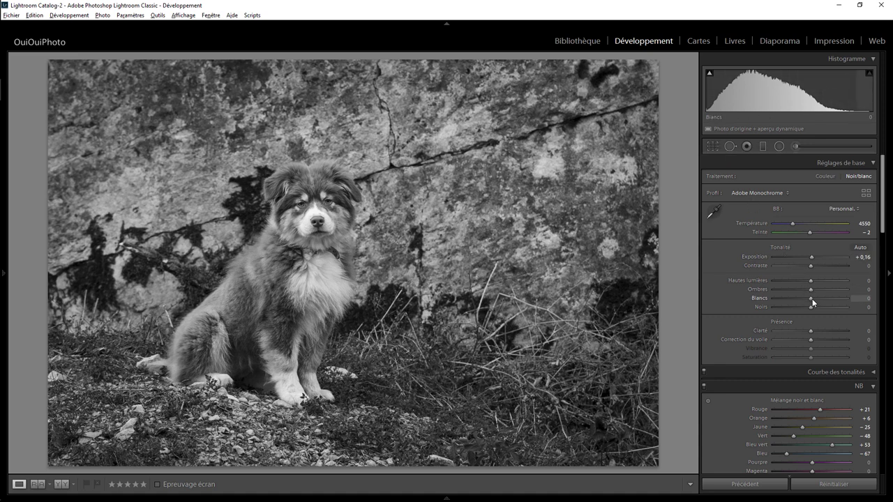
Set Whites to +18, using the highlight clipping warning to keep the nose unclipped.
drag(812, 298, 823, 299)
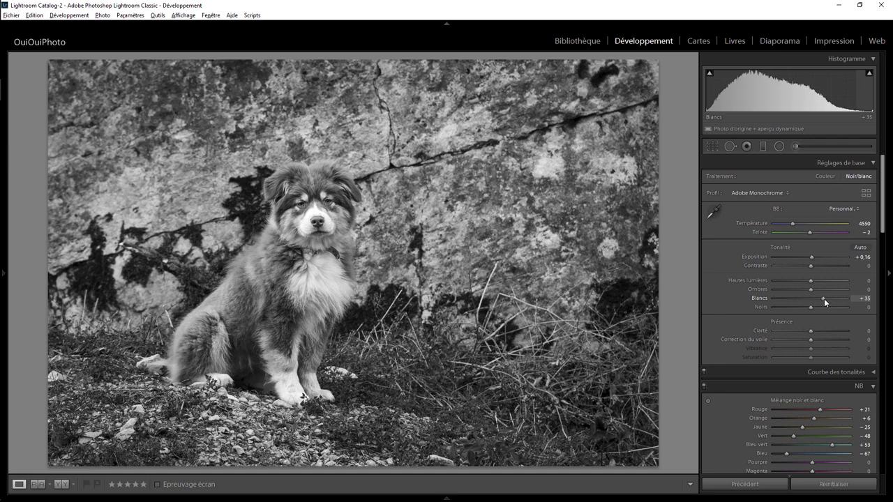
click(869, 74)
drag(824, 299, 817, 297)
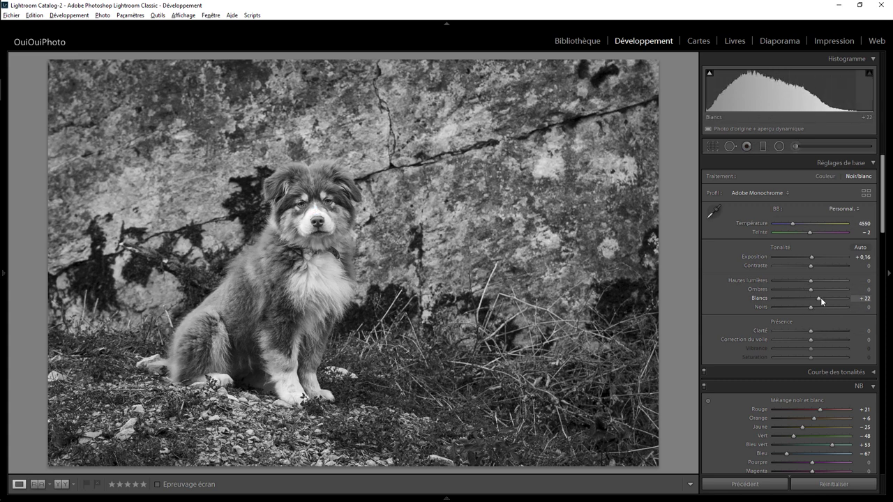
drag(818, 298, 817, 298)
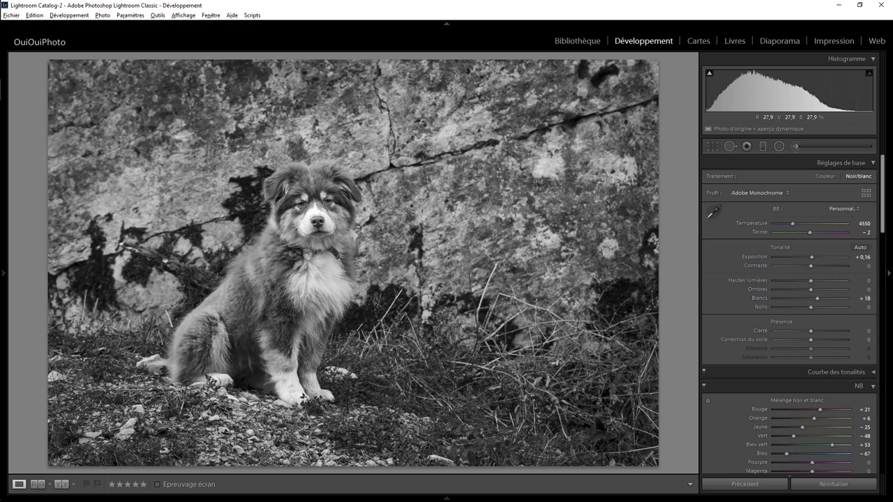
click(337, 249)
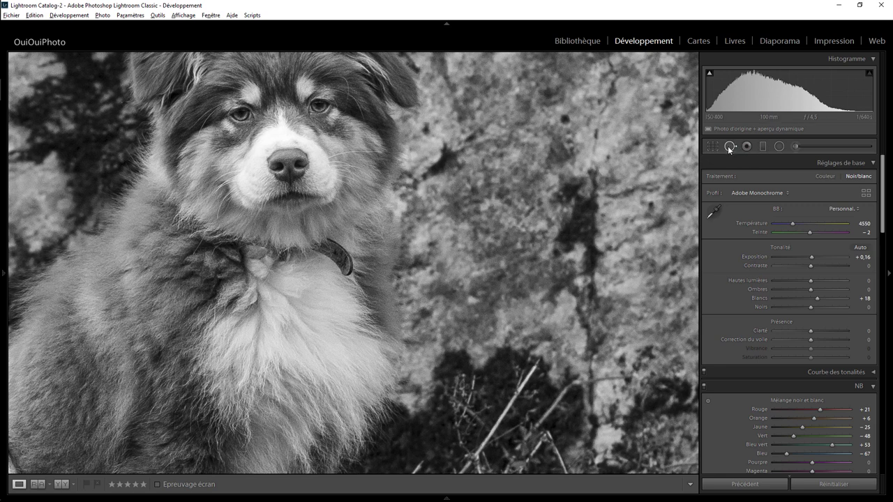
Heal away the collar end with size-36 spots sourced from the chest fur.
click(730, 146)
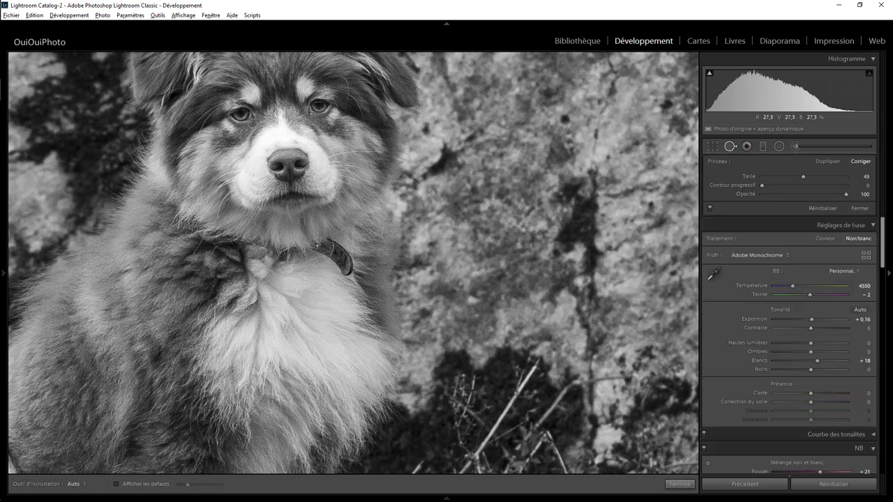
scroll(318, 246, up, 2)
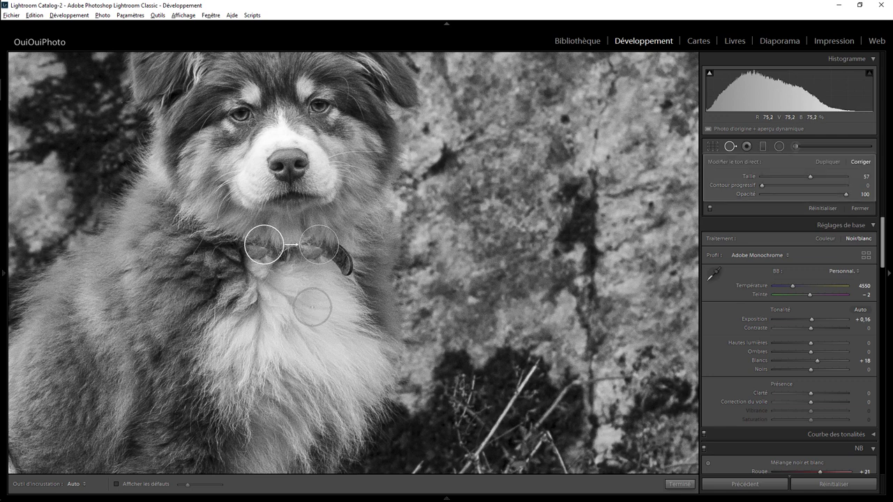
drag(298, 242, 222, 235)
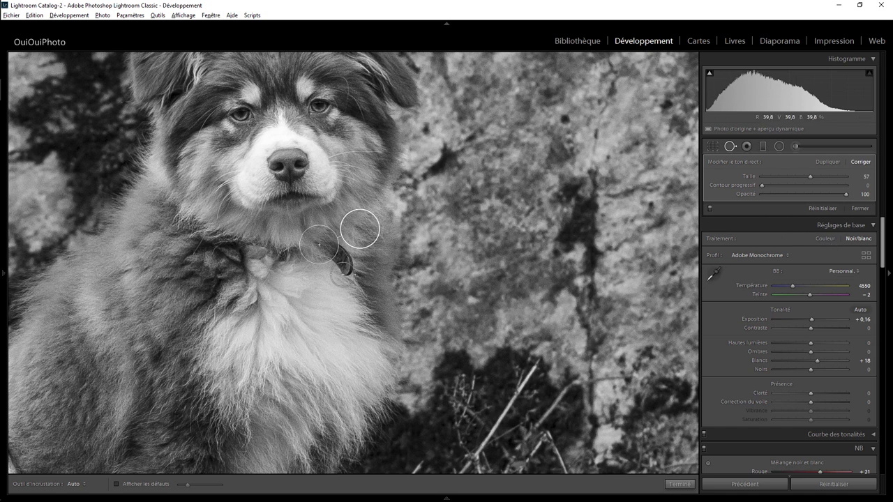
drag(356, 275, 340, 277)
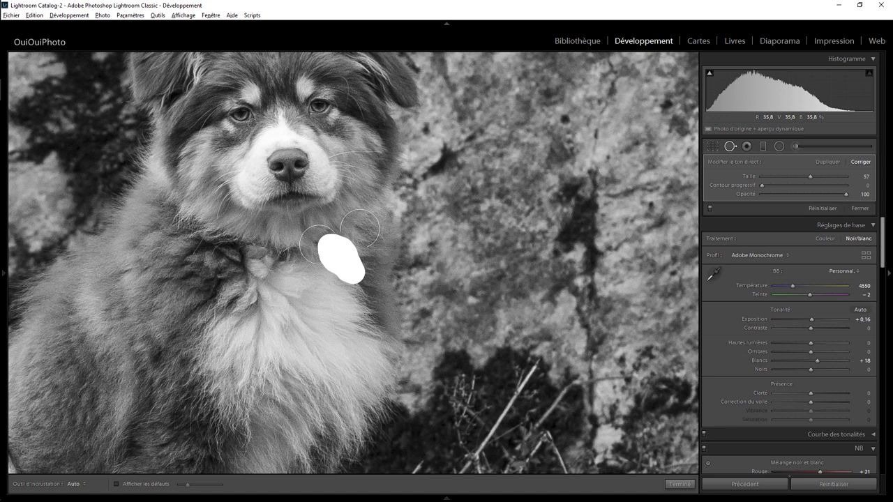
drag(340, 277, 345, 278)
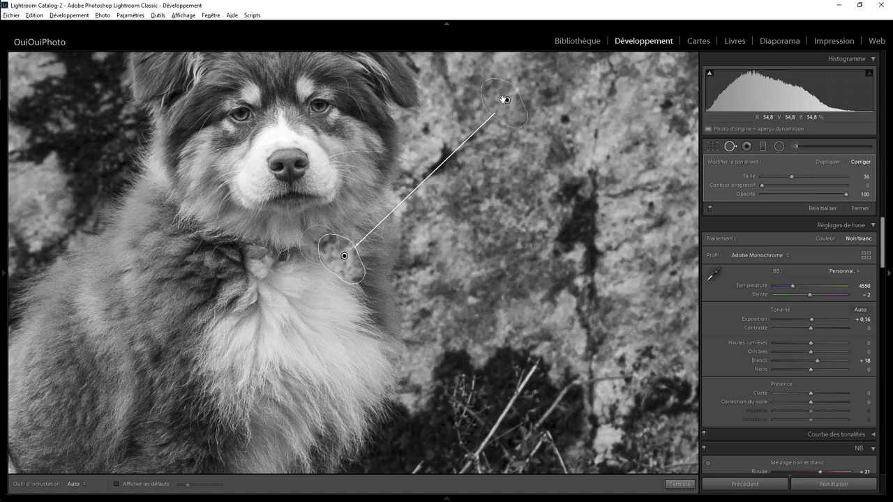
click(350, 316)
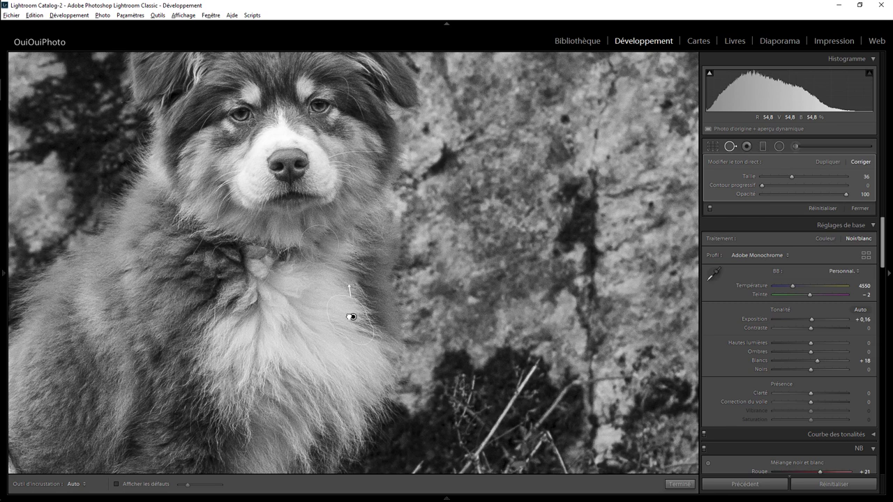
click(680, 483)
click(335, 232)
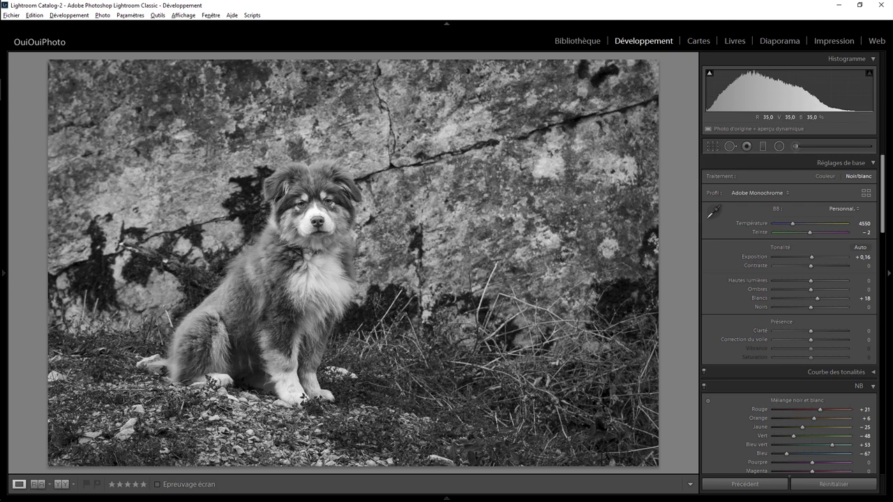
Toggle between the colour original and the black-and-white edit, then reveal the filmstrip.
key(backslash)
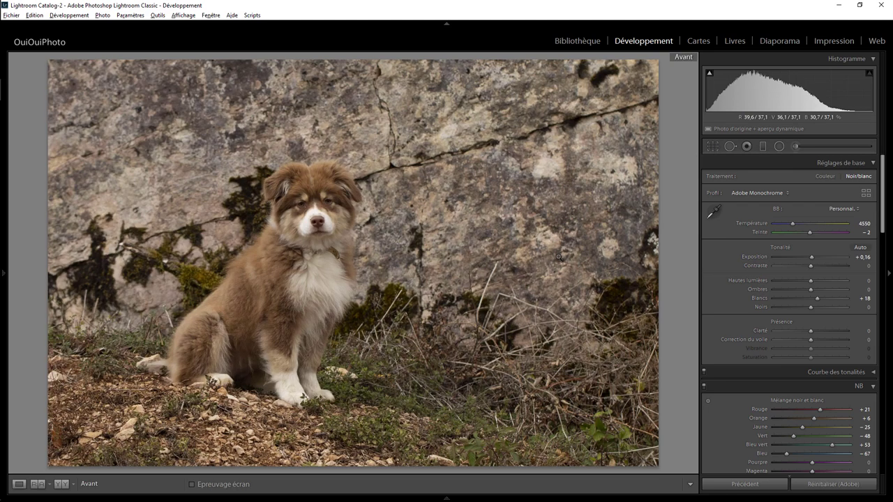
key(backslash)
key(backslash)
key(backslash)
key(backslash)
key(backslash)
key(backslash)
key(backslash)
key(backslash)
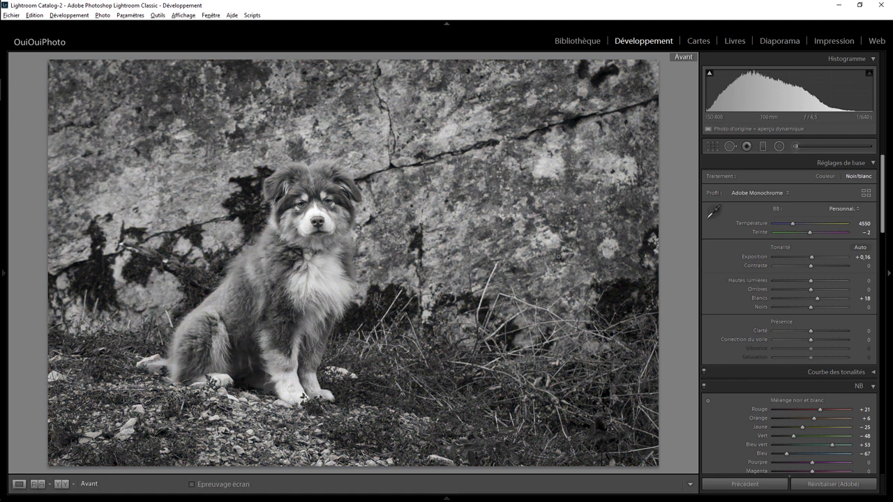
key(backslash)
key(backslash)
key(backslash)
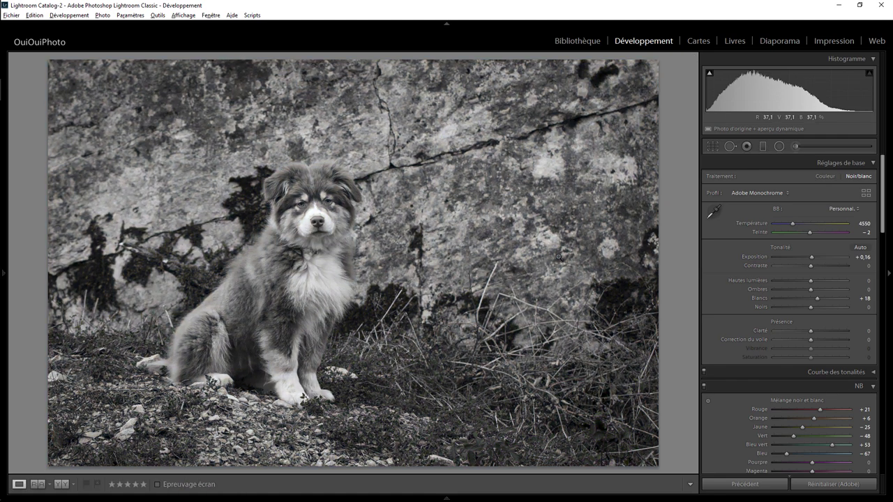
key(backslash)
key(backslash)
key(backslash)
key(backslash)
key(backslash)
key(backslash)
key(backslash)
key(backslash)
key(backslash)
key(backslash)
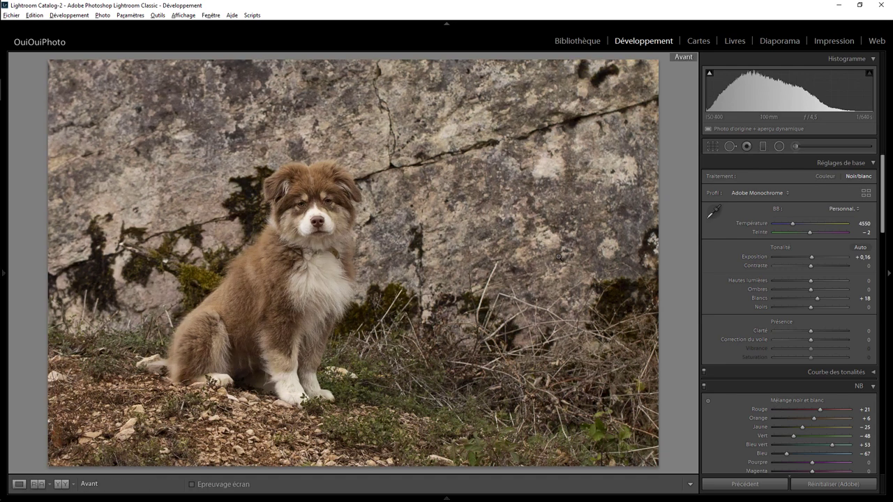
key(backslash)
key(backslash)
key(backslash)
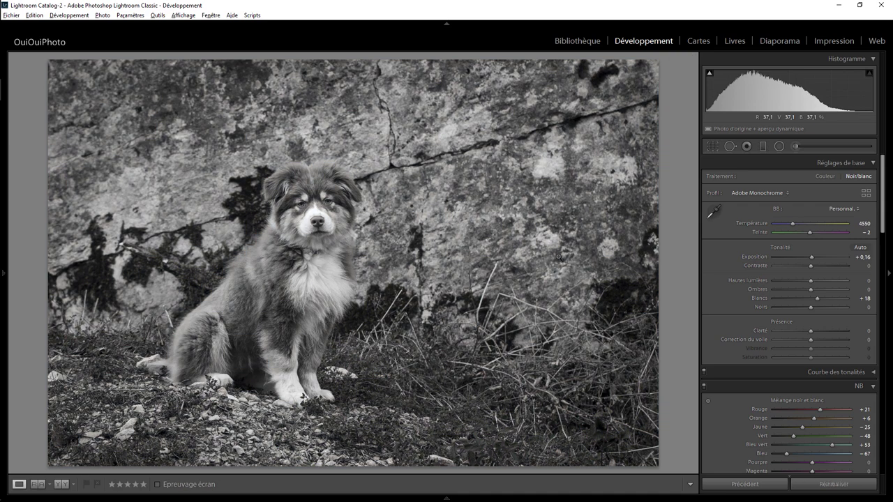
click(446, 497)
Open the standing puppy photo, check its before view, and raise Contrast from +8 to +18.
click(174, 452)
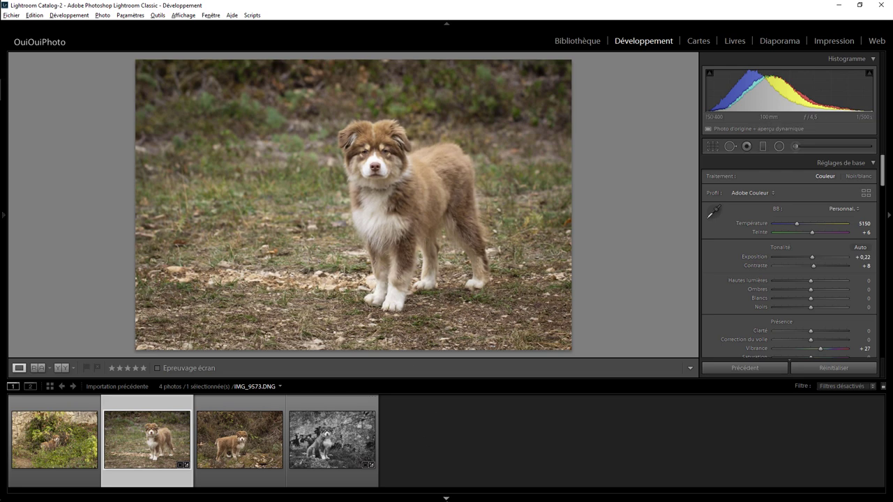
click(447, 498)
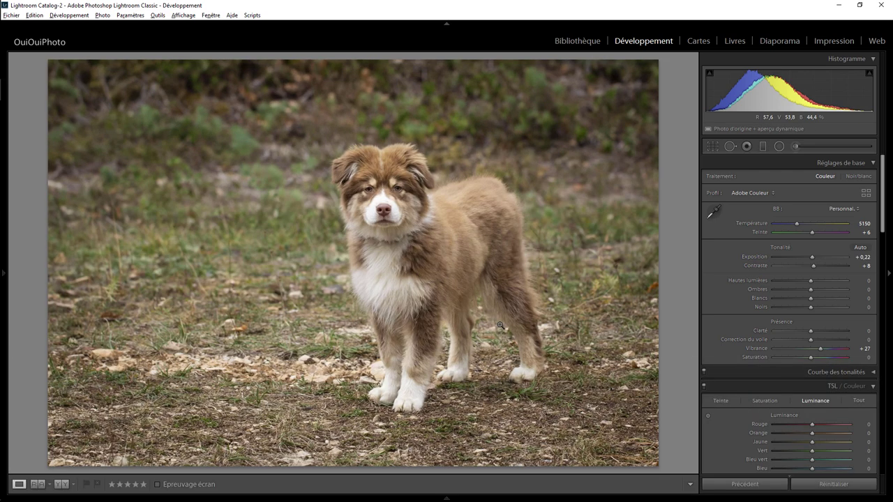
key(backslash)
key(backslash)
key(backslash)
key(backslash)
key(backslash)
key(backslash)
drag(814, 265, 818, 266)
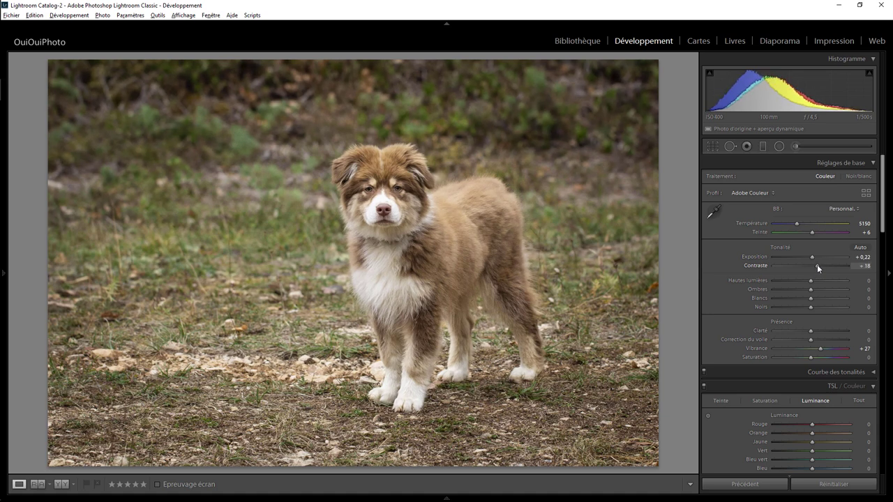